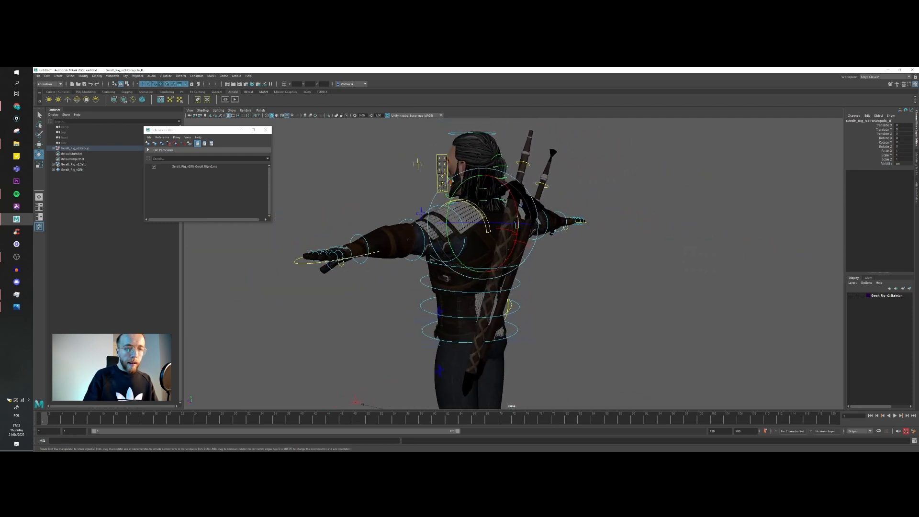
# Step: Switch to File Explorer and open the first photo in the Witcher_pose_references folder
pyautogui.hotkey('alt', 'Tab')
pyautogui.moveTo(665, 450); pyautogui.dragTo(658, 134)
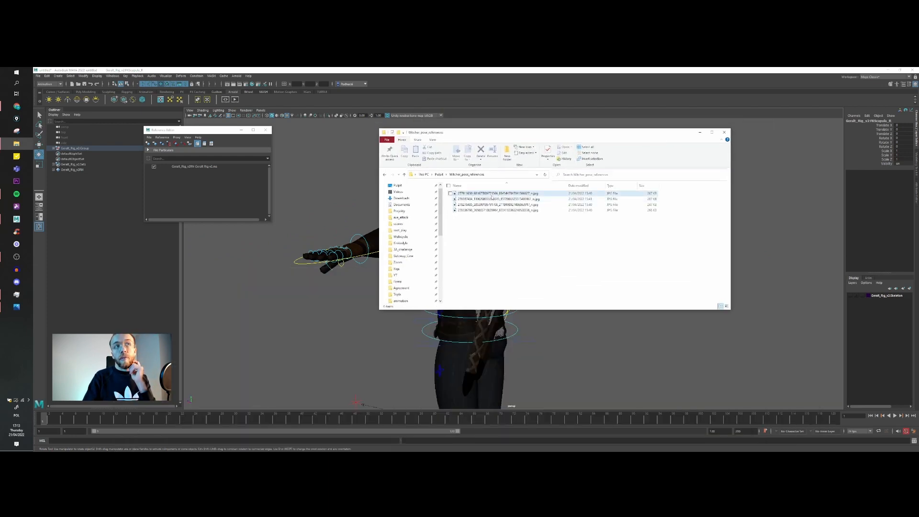
pyautogui.doubleClick(492, 193)
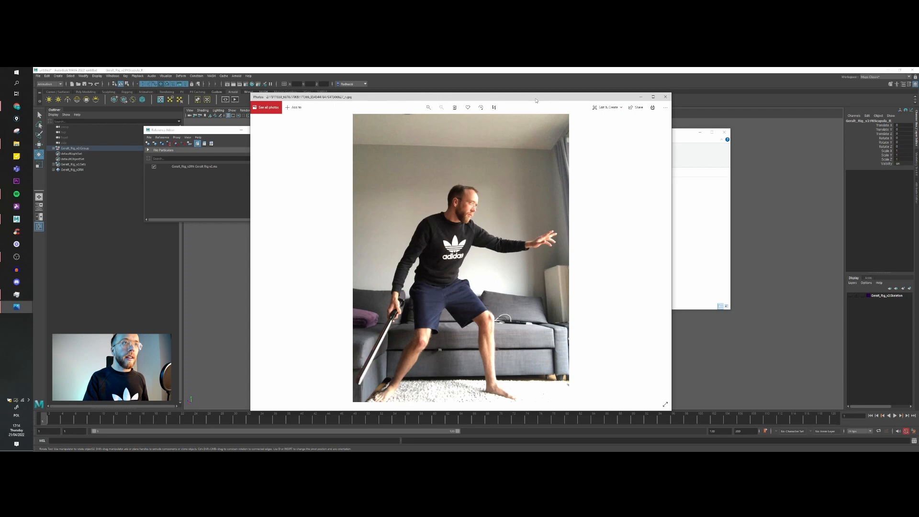
# Step: Look through the pose reference photos, examining stance, arm position and sword placement in each
pyautogui.press('Right')
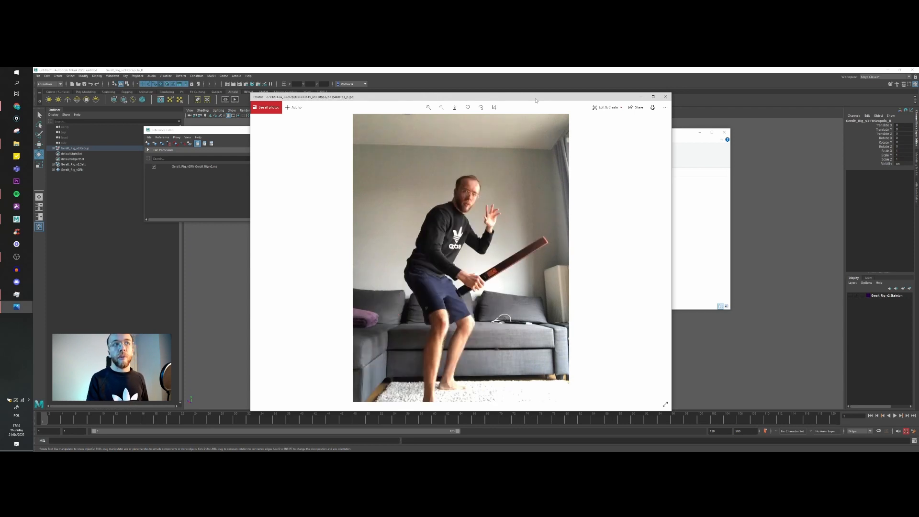
pyautogui.press('Right')
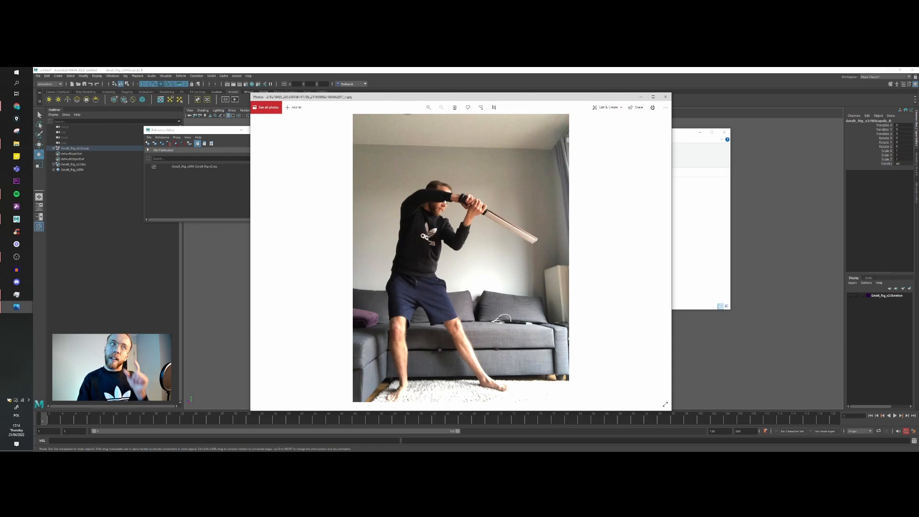
pyautogui.press('Right')
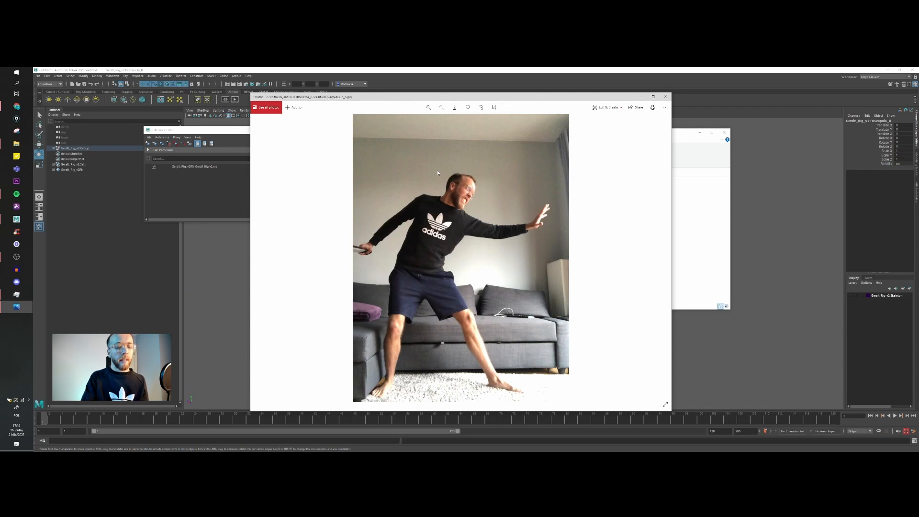
pyautogui.press('Right')
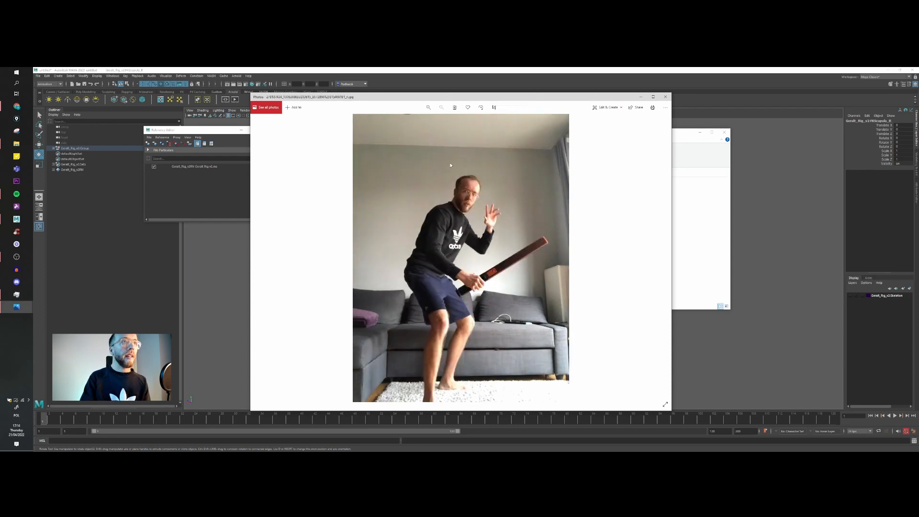
pyautogui.press('Right')
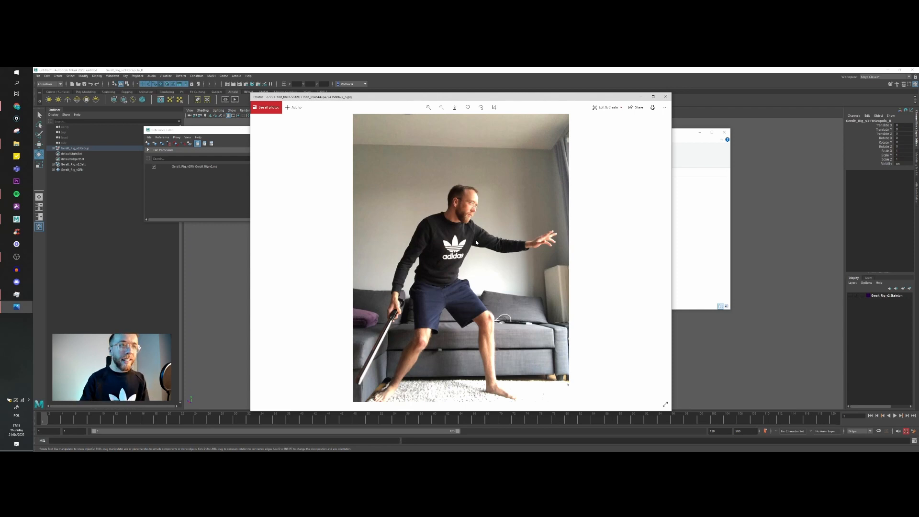
pyautogui.press('Right')
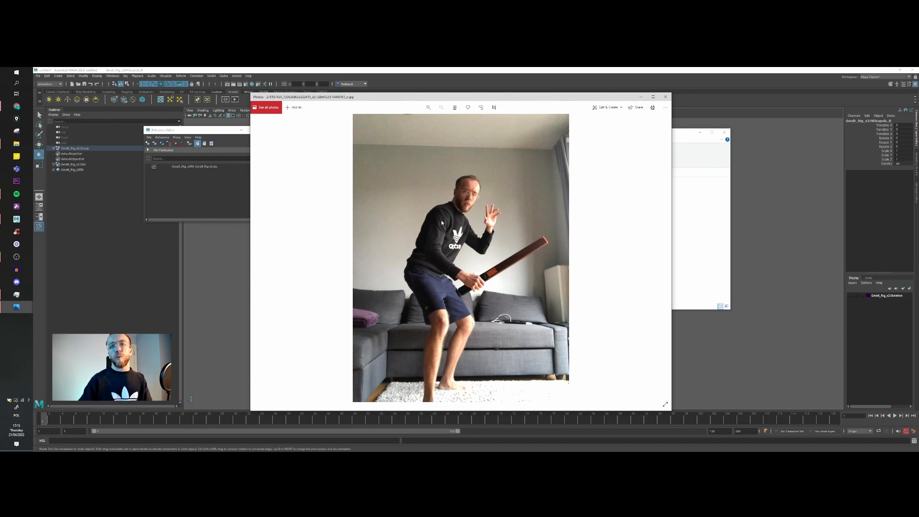
pyautogui.press('Right')
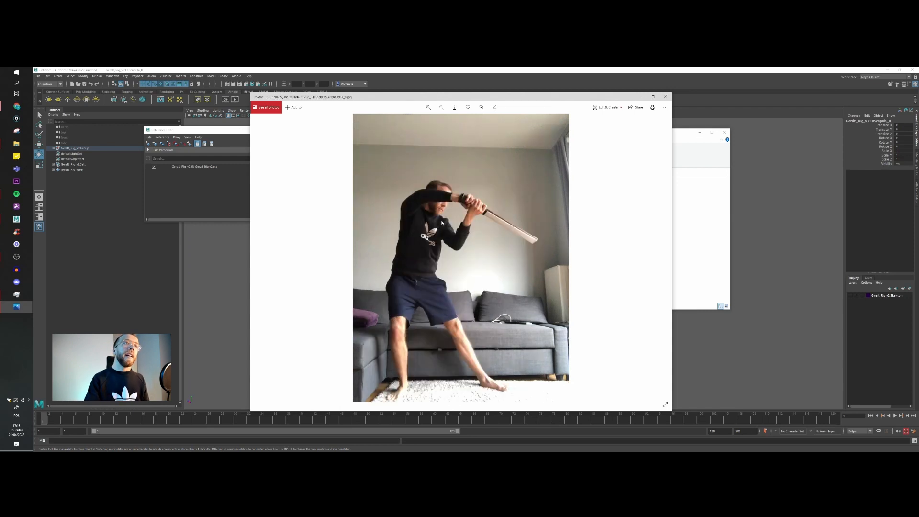
# Step: Draw on the raised-sword photo, tracing curves from head to foot, along the back, and from the sword tip down to the leg
pyautogui.click(607, 107)
pyautogui.click(597, 139)
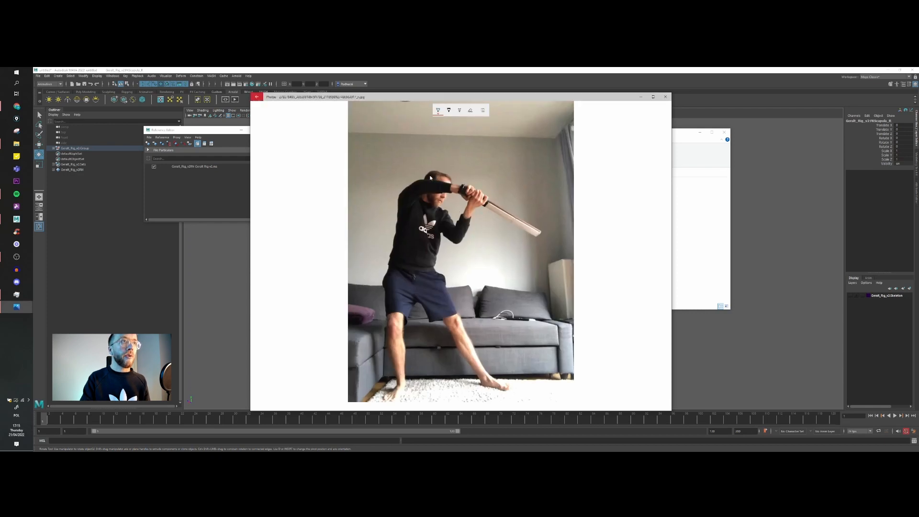
pyautogui.moveTo(435, 173)
pyautogui.mouseDown()
pyautogui.moveTo(418, 244)
pyautogui.moveTo(457, 341)
pyautogui.moveTo(498, 368)
pyautogui.mouseUp()
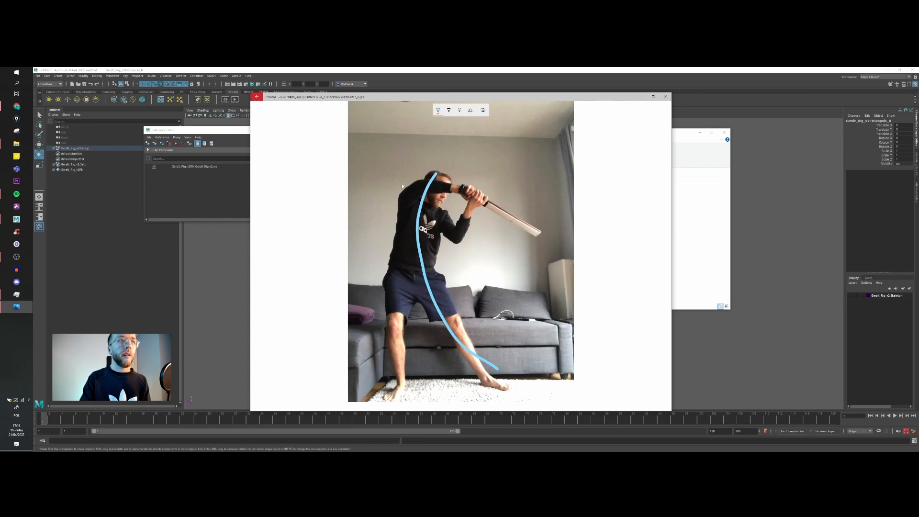
pyautogui.moveTo(422, 173)
pyautogui.mouseDown()
pyautogui.moveTo(402, 197)
pyautogui.moveTo(388, 372)
pyautogui.mouseUp()
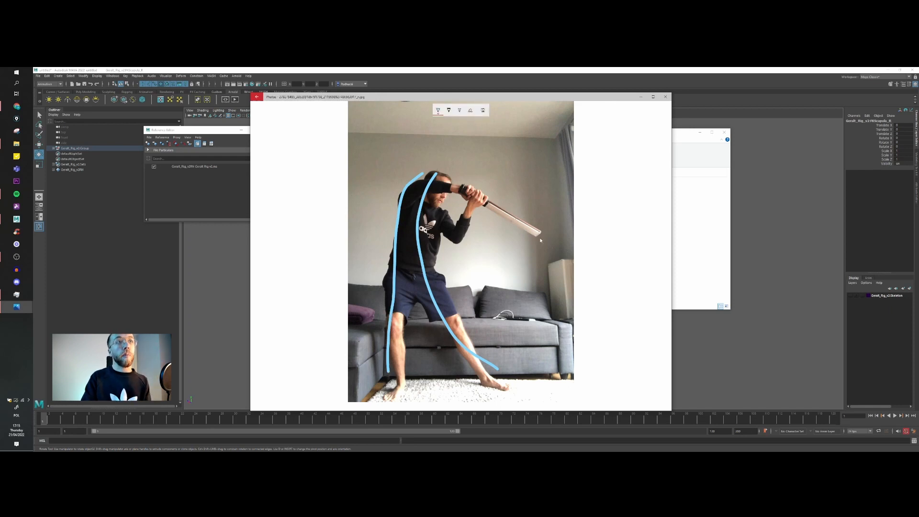
pyautogui.moveTo(538, 238)
pyautogui.mouseDown()
pyautogui.moveTo(473, 218)
pyautogui.moveTo(452, 256)
pyautogui.moveTo(449, 295)
pyautogui.moveTo(471, 335)
pyautogui.mouseUp()
pyautogui.moveTo(538, 236)
pyautogui.mouseDown()
pyautogui.moveTo(506, 226)
pyautogui.moveTo(472, 357)
pyautogui.mouseUp()
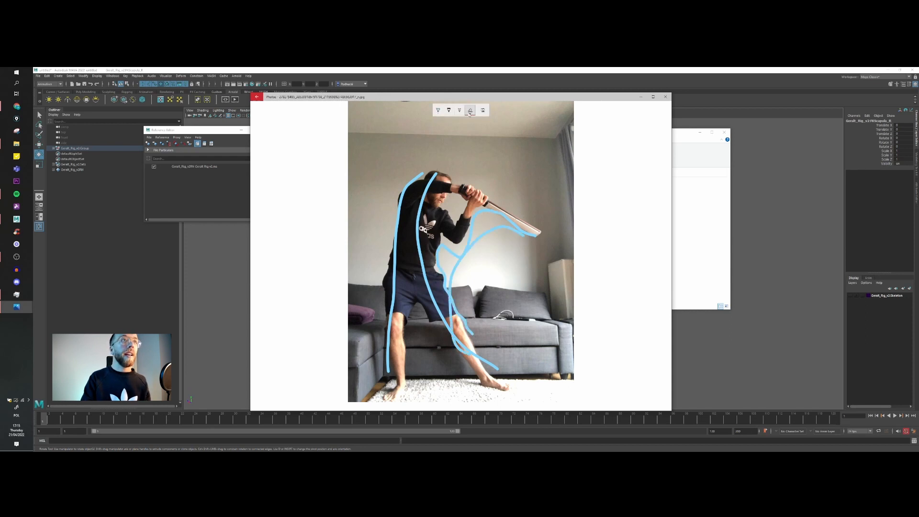
# Step: Erase all the drawn curves from the raised-sword photo, including a short test stroke near the face
pyautogui.moveTo(468, 253); pyautogui.dragTo(402, 208)
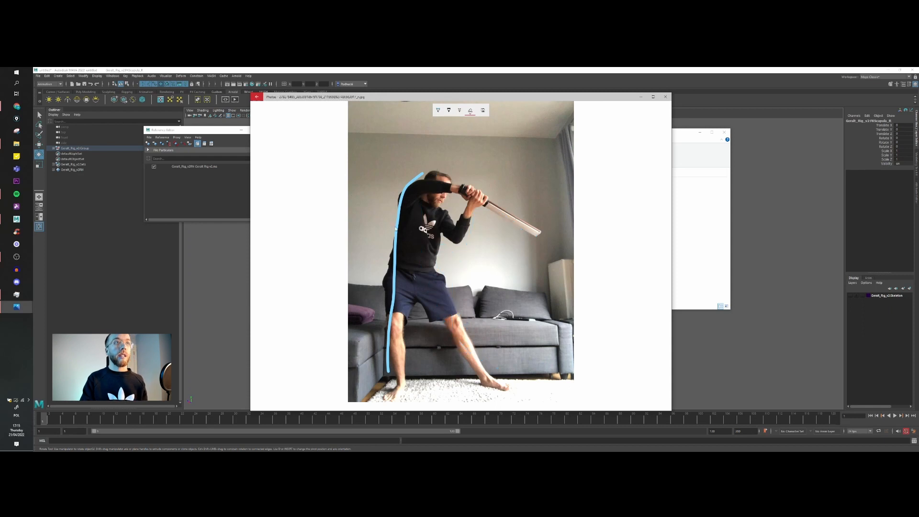
pyautogui.click(397, 219)
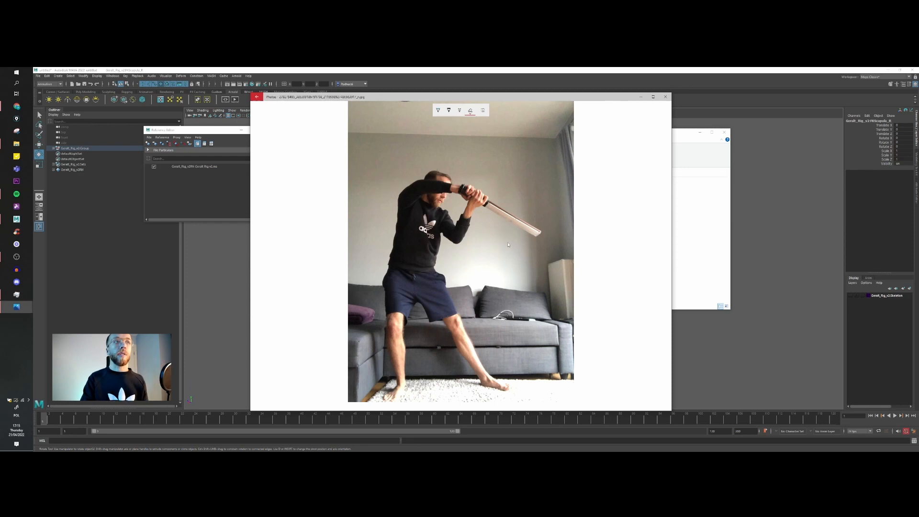
pyautogui.click(449, 111)
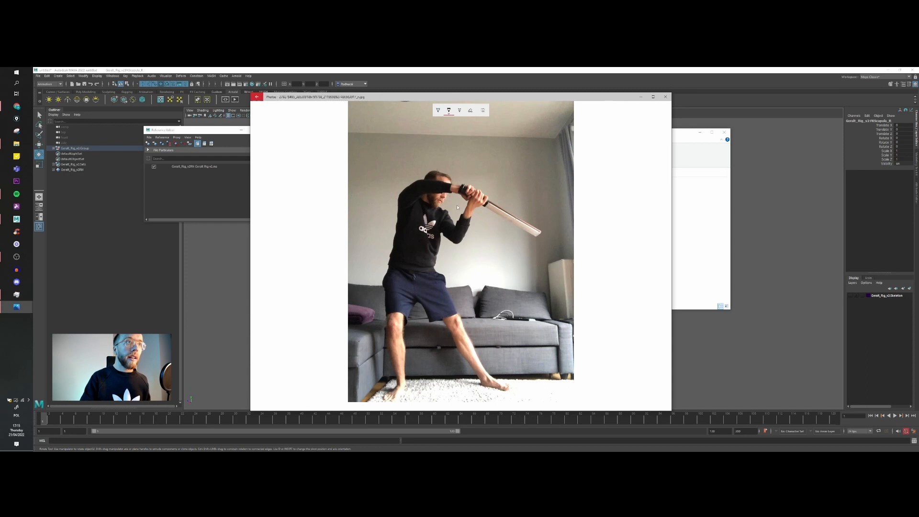
pyautogui.moveTo(456, 201)
pyautogui.mouseDown()
pyautogui.moveTo(453, 220)
pyautogui.moveTo(447, 199)
pyautogui.mouseUp()
pyautogui.click(470, 111)
pyautogui.click(457, 200)
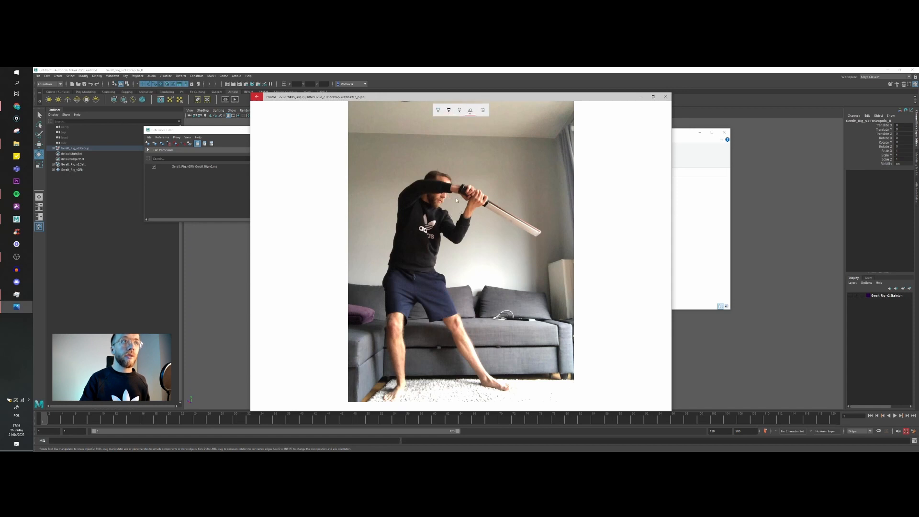
# Step: Circle the hands and trace an arc along the arm and sword, erase these strokes, and close the photo
pyautogui.click(438, 110)
pyautogui.moveTo(489, 196)
pyautogui.mouseDown()
pyautogui.moveTo(487, 189)
pyautogui.moveTo(472, 217)
pyautogui.moveTo(489, 187)
pyautogui.mouseUp()
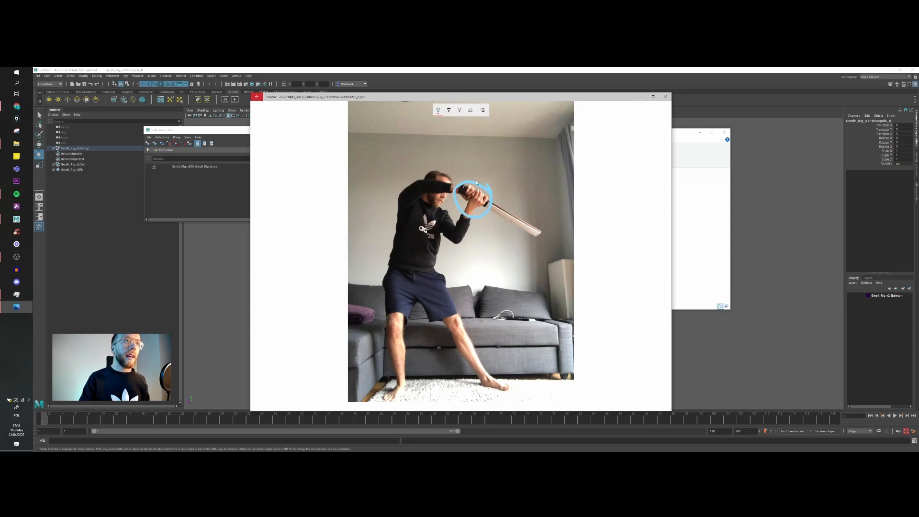
pyautogui.moveTo(480, 188)
pyautogui.mouseDown()
pyautogui.moveTo(440, 177)
pyautogui.moveTo(396, 202)
pyautogui.mouseUp()
pyautogui.moveTo(478, 186); pyautogui.dragTo(539, 233)
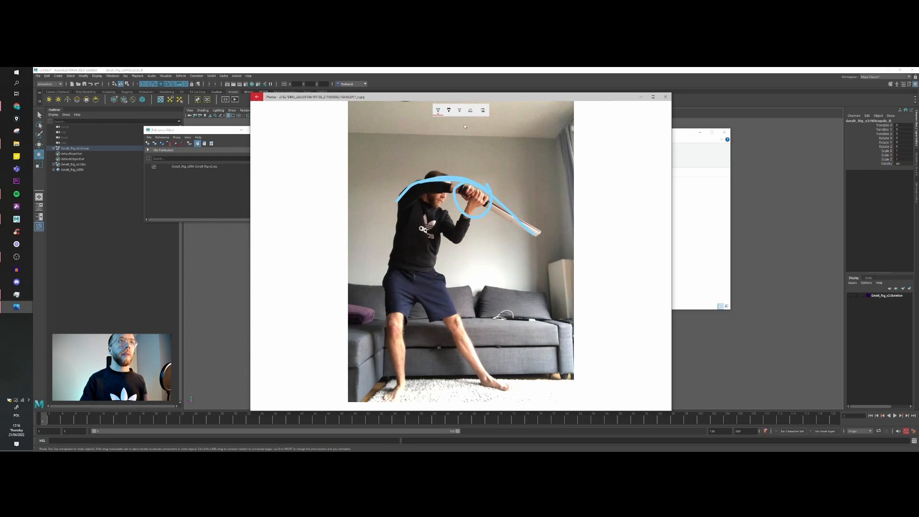
pyautogui.click(470, 110)
pyautogui.moveTo(479, 187); pyautogui.dragTo(461, 180)
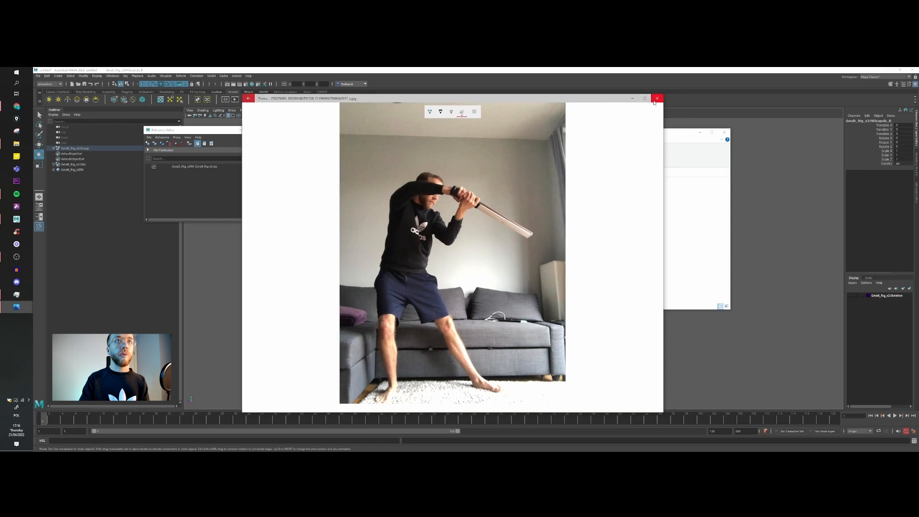
pyautogui.click(656, 97)
# Step: Open the last reference photo for drawing and trace the legs, pelvis, spine and chest over the outstretched-arm pose
pyautogui.doubleClick(514, 206)
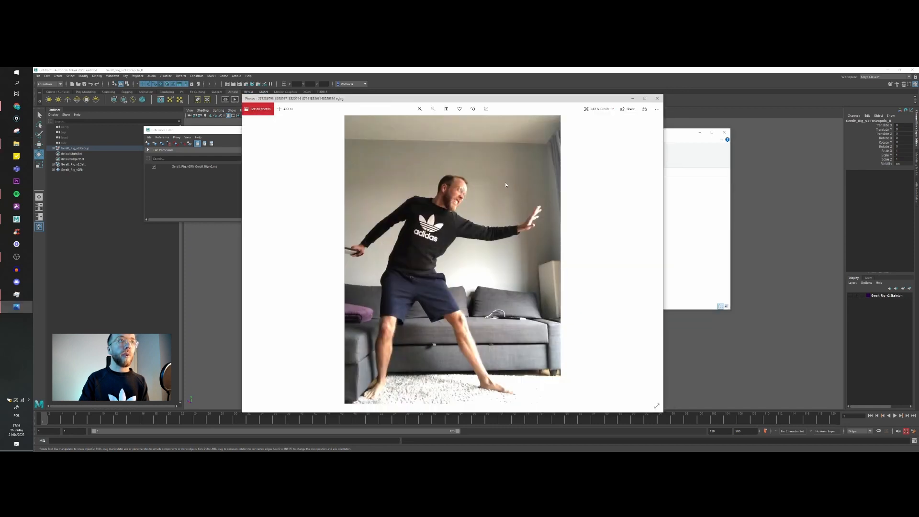
pyautogui.click(598, 109)
pyautogui.click(591, 134)
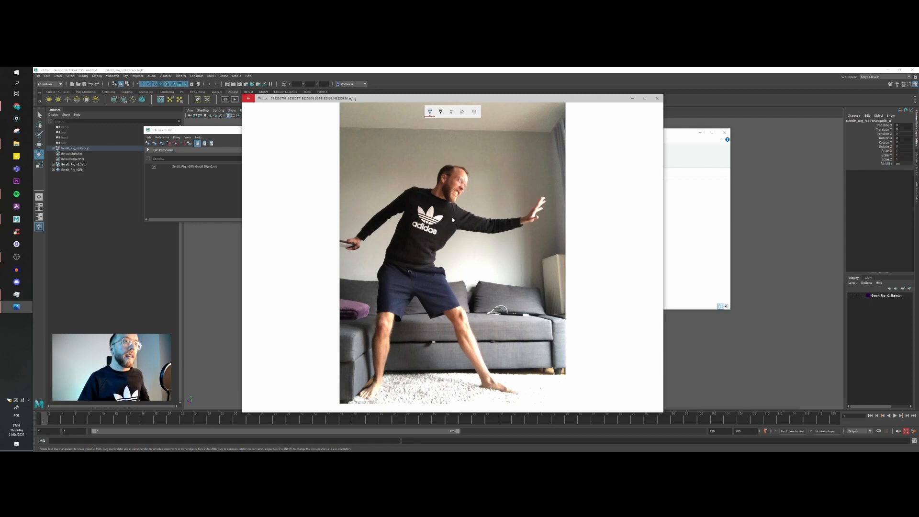
pyautogui.click(441, 112)
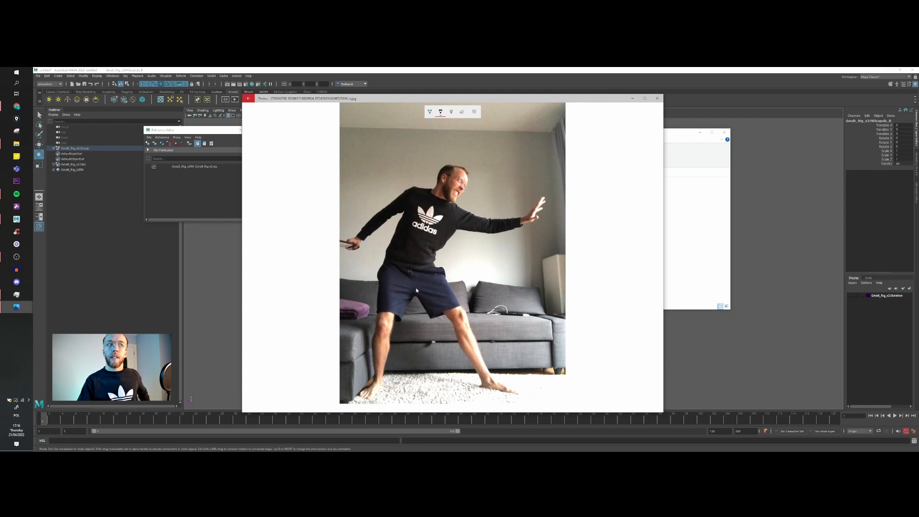
pyautogui.moveTo(426, 266)
pyautogui.mouseDown()
pyautogui.moveTo(474, 367)
pyautogui.moveTo(466, 356)
pyautogui.mouseUp()
pyautogui.moveTo(396, 269); pyautogui.dragTo(381, 385)
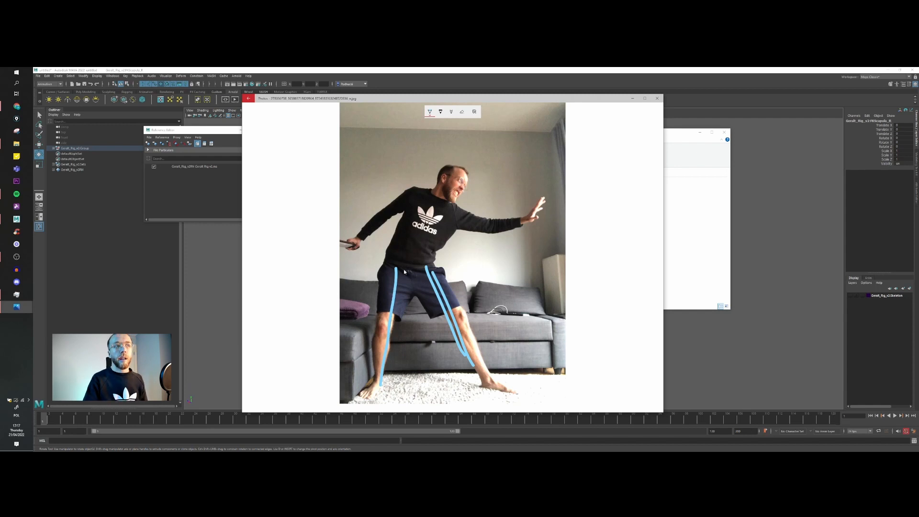
pyautogui.moveTo(397, 269)
pyautogui.mouseDown()
pyautogui.moveTo(429, 262)
pyautogui.moveTo(417, 235)
pyautogui.moveTo(447, 212)
pyautogui.moveTo(439, 233)
pyautogui.mouseUp()
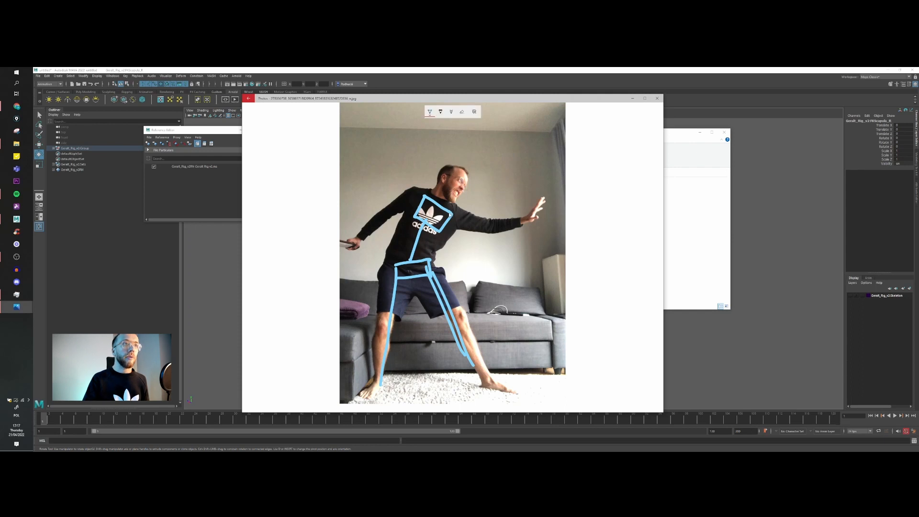
# Step: Trace both arms, circle the sword hand with an arrow pointing to it, and mark the neck on the pose sketch
pyautogui.moveTo(452, 213); pyautogui.dragTo(520, 219)
pyautogui.moveTo(425, 196)
pyautogui.mouseDown()
pyautogui.moveTo(393, 206)
pyautogui.moveTo(356, 243)
pyautogui.mouseUp()
pyautogui.moveTo(355, 191)
pyautogui.mouseDown()
pyautogui.moveTo(344, 228)
pyautogui.moveTo(360, 221)
pyautogui.mouseUp()
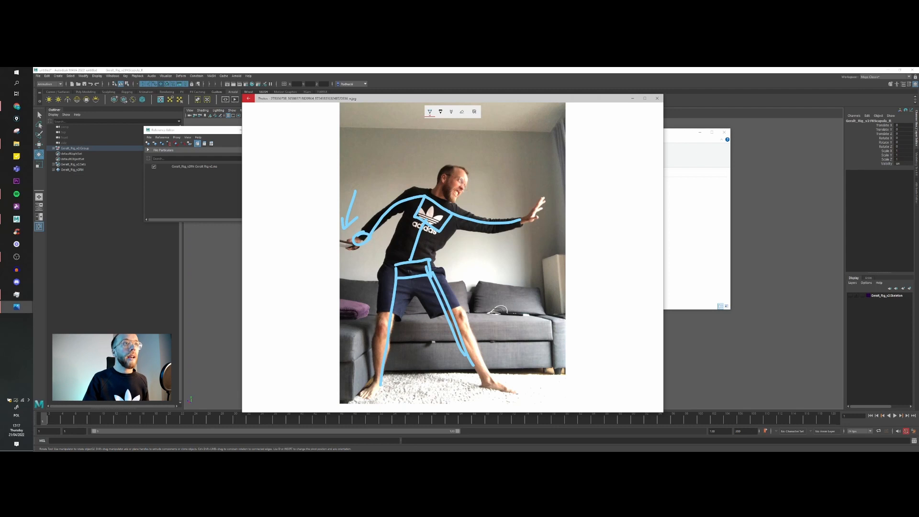
pyautogui.moveTo(439, 200); pyautogui.dragTo(442, 195)
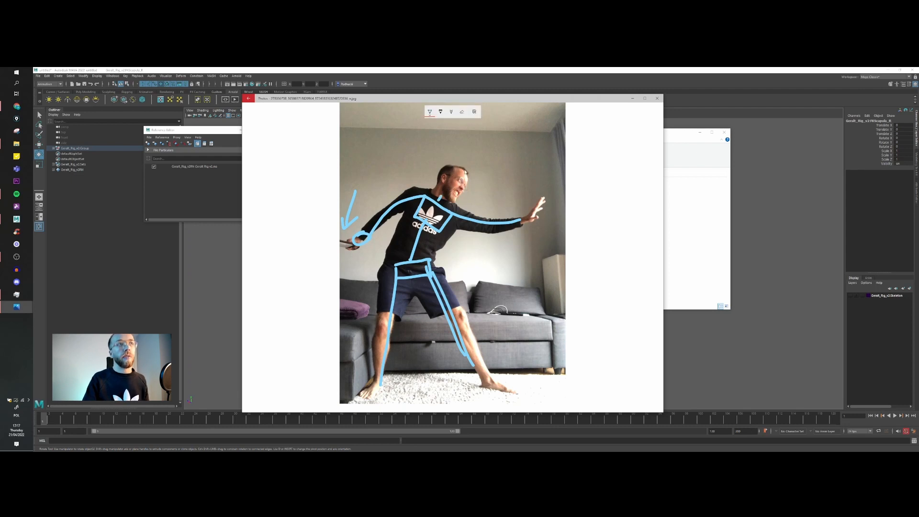
# Step: Erase the pose sketch from the photo and put the photo and folder windows away to return to Maya
pyautogui.click(410, 252)
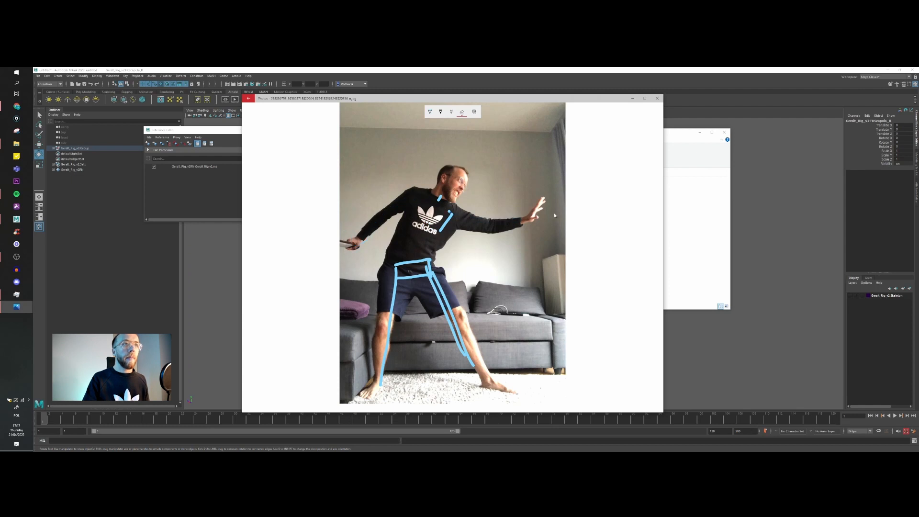
pyautogui.moveTo(417, 258); pyautogui.dragTo(396, 283)
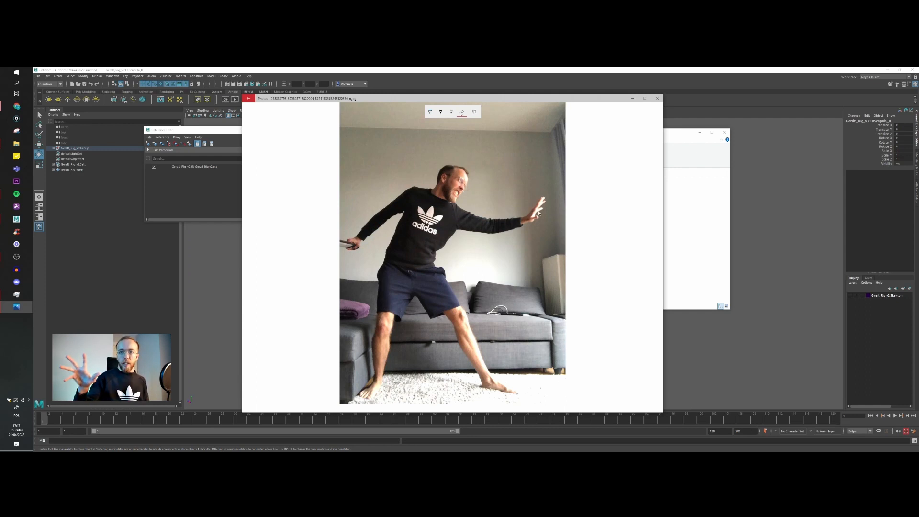
pyautogui.moveTo(517, 98); pyautogui.dragTo(431, 451)
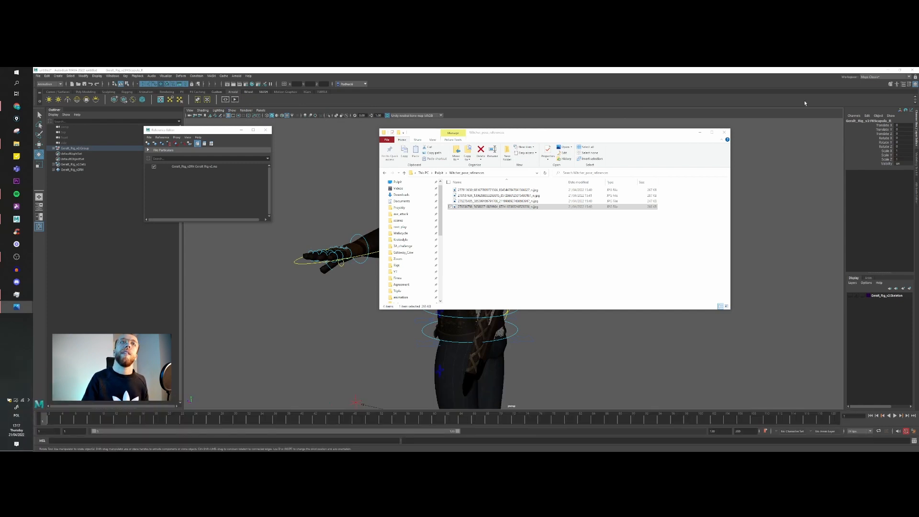
pyautogui.moveTo(675, 140); pyautogui.dragTo(634, 132)
pyautogui.click(669, 129)
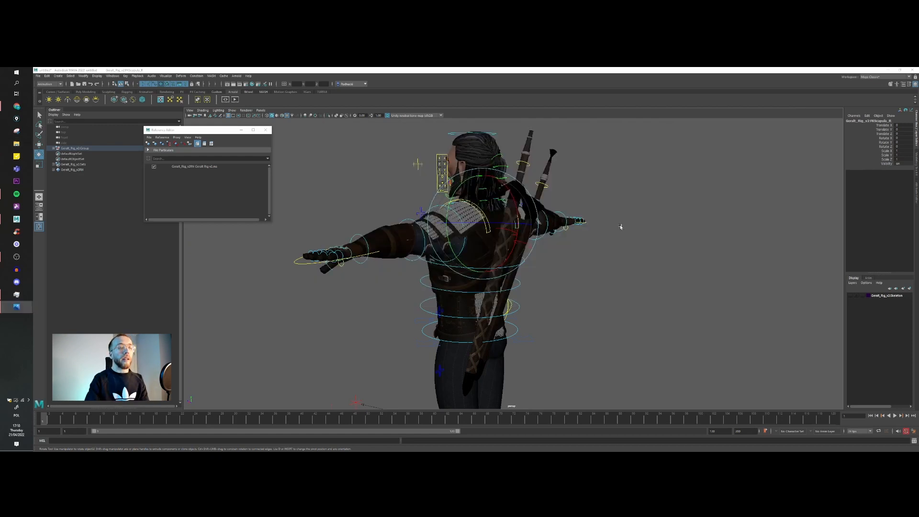
# Step: Try rotating the character's right FK shoulder and scapula controls to bring the arm forward, and undo the rotations
pyautogui.keyDown('alt'); pyautogui.moveTo(346, 277); pyautogui.dragTo(451, 254); pyautogui.keyUp('alt')
pyautogui.press('w')
pyautogui.press('e')
pyautogui.scroll(1, 485, 255)
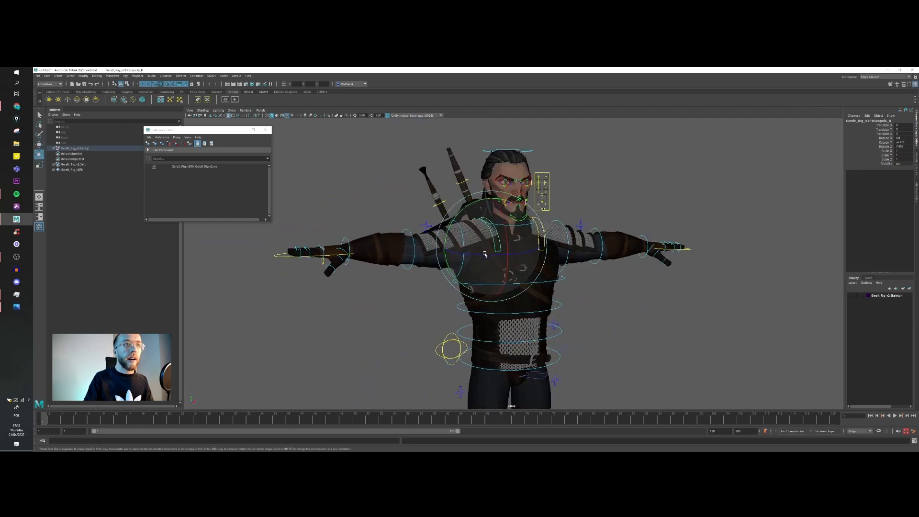
pyautogui.scroll(1, 485, 255)
pyautogui.click(460, 220)
pyautogui.scroll(2, 465, 264)
pyautogui.press('w')
pyautogui.scroll(-2, 491, 220)
pyautogui.press('e')
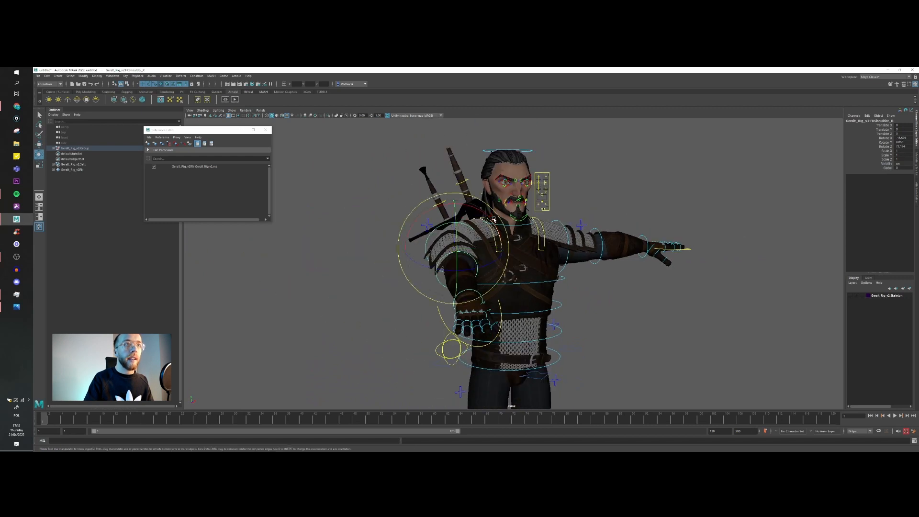
pyautogui.click(489, 231)
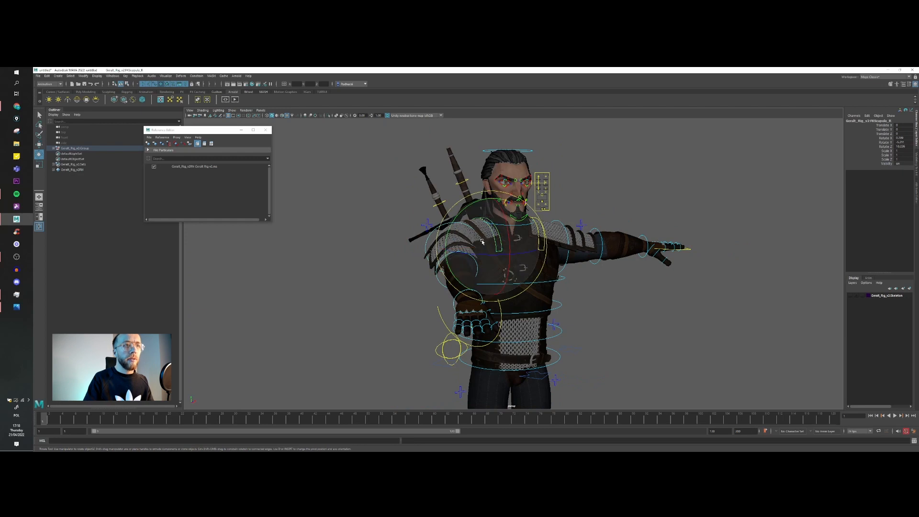
pyautogui.hotkey('ctrl', 'z')
pyautogui.hotkey('ctrl', 'z')
pyautogui.hotkey('ctrl', 'z')
pyautogui.hotkey('ctrl', 'z')
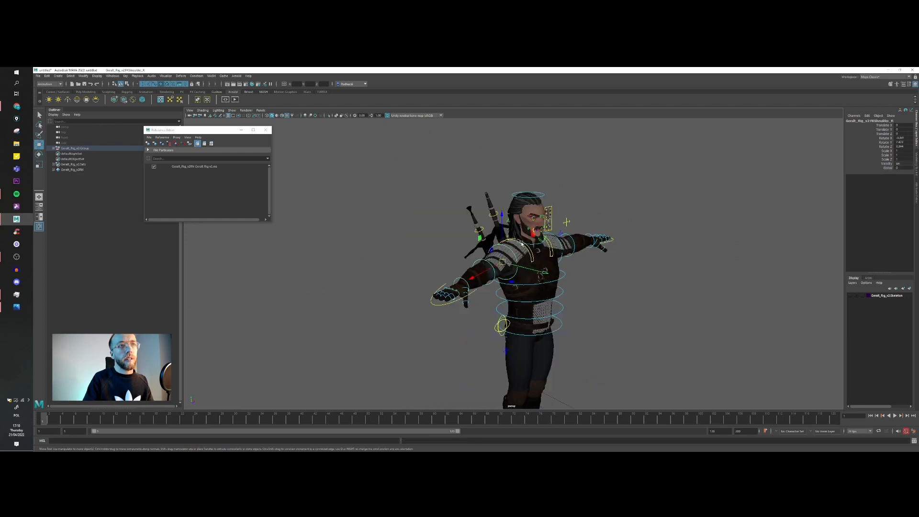
# Step: Rotate the right FK scapula control to test how it moves the character's shoulder and arm
pyautogui.click(518, 241)
pyautogui.press('e')
pyautogui.moveTo(504, 242); pyautogui.dragTo(496, 236)
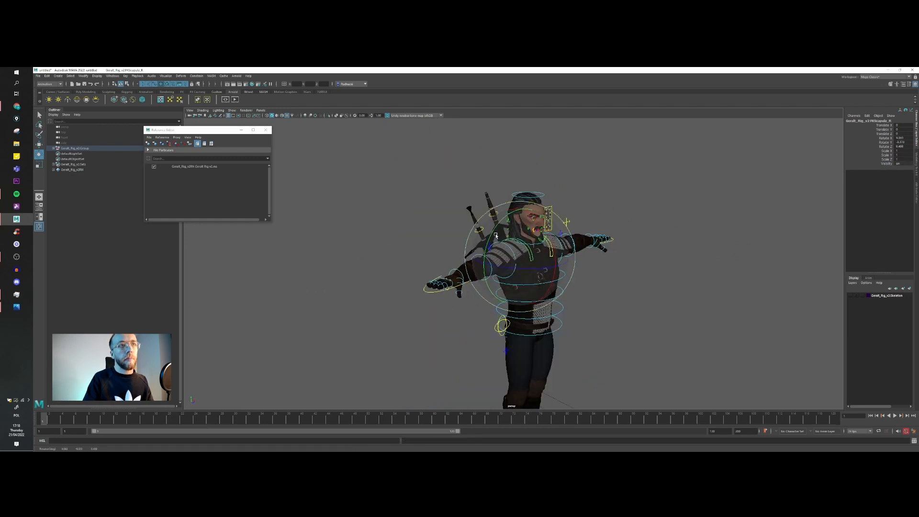
pyautogui.press('w')
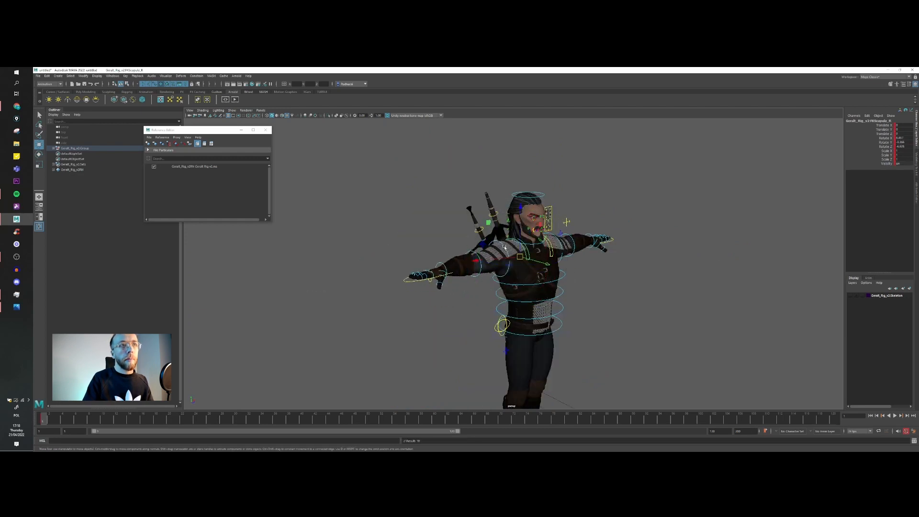
# Step: Rotate the right FK shoulder control to lower the right arm alongside the body
pyautogui.click(508, 266)
pyautogui.press('e')
pyautogui.moveTo(472, 259); pyautogui.dragTo(581, 298)
pyautogui.press('w')
pyautogui.keyDown('alt'); pyautogui.moveTo(581, 298); pyautogui.dragTo(641, 300, button='right'); pyautogui.keyUp('alt')
pyautogui.keyDown('alt'); pyautogui.moveTo(640, 300); pyautogui.dragTo(578, 283, button='middle'); pyautogui.keyUp('alt')
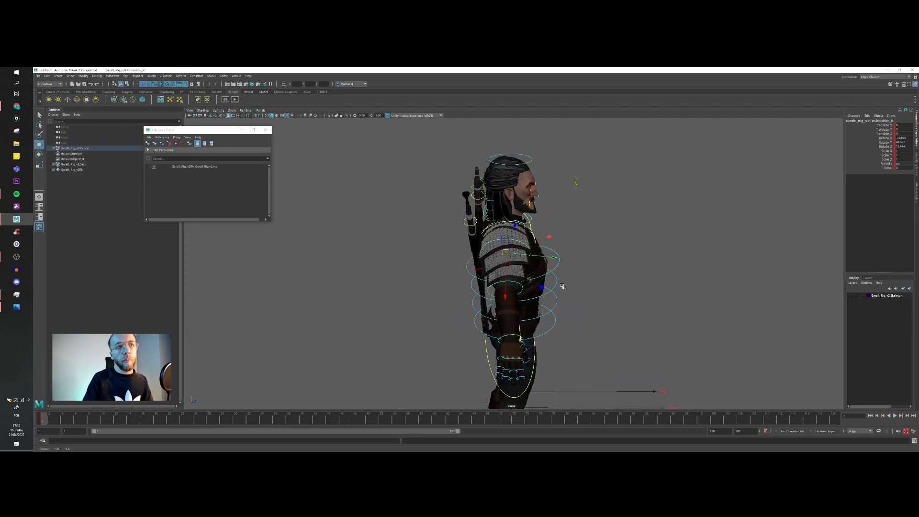
pyautogui.keyDown('alt'); pyautogui.moveTo(579, 283); pyautogui.dragTo(553, 275); pyautogui.keyUp('alt')
# Step: Try twisting the torso with the middle FK spine control, and undo the rotation
pyautogui.click(561, 306)
pyautogui.moveTo(551, 276); pyautogui.dragTo(540, 278)
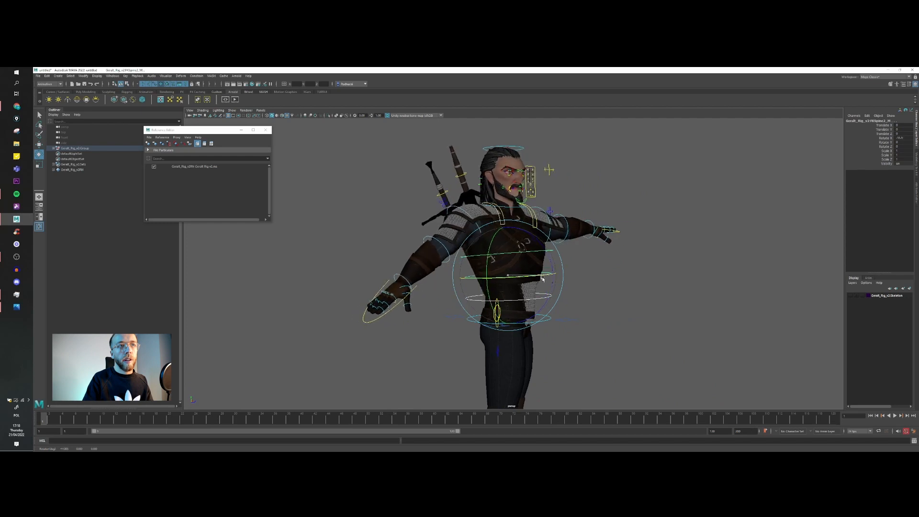
pyautogui.hotkey('ctrl', 'z')
pyautogui.moveTo(541, 334); pyautogui.dragTo(537, 305)
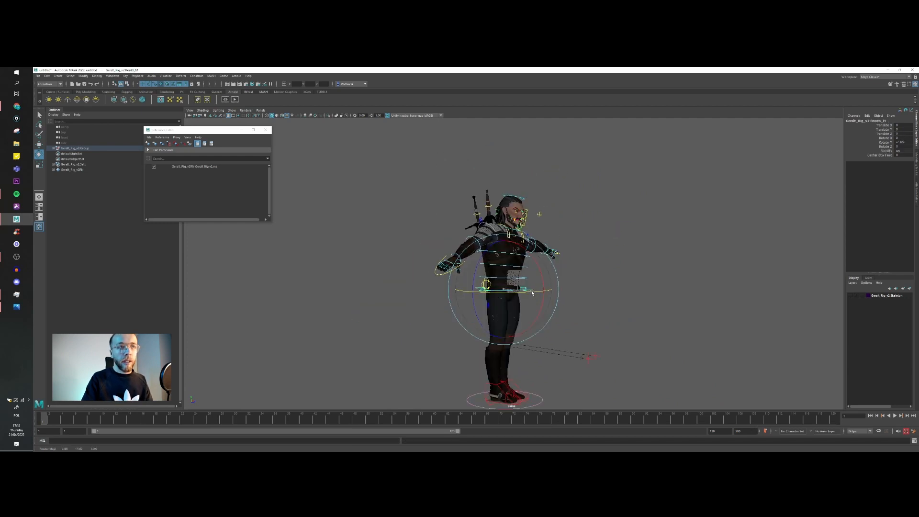
pyautogui.moveTo(532, 292); pyautogui.dragTo(517, 293)
# Step: Move the right and left IK leg controls apart to put the character in an open stance
pyautogui.keyDown('alt'); pyautogui.moveTo(519, 391); pyautogui.dragTo(519, 359, button='middle'); pyautogui.keyUp('alt')
pyautogui.press('w')
pyautogui.click(506, 357)
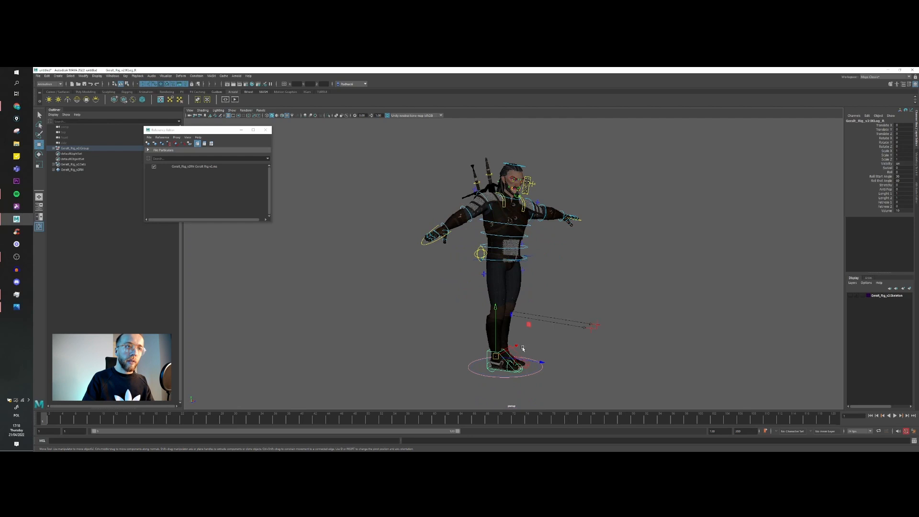
pyautogui.hotkey('ctrl', 'z')
pyautogui.hotkey('ctrl', 'z')
pyautogui.hotkey('ctrl', 'z')
pyautogui.moveTo(542, 344); pyautogui.dragTo(470, 376)
pyautogui.press('e')
pyautogui.press('w')
pyautogui.keyDown('alt'); pyautogui.moveTo(527, 339); pyautogui.dragTo(561, 324, button='middle'); pyautogui.keyUp('alt')
pyautogui.click(485, 332)
pyautogui.click(522, 262)
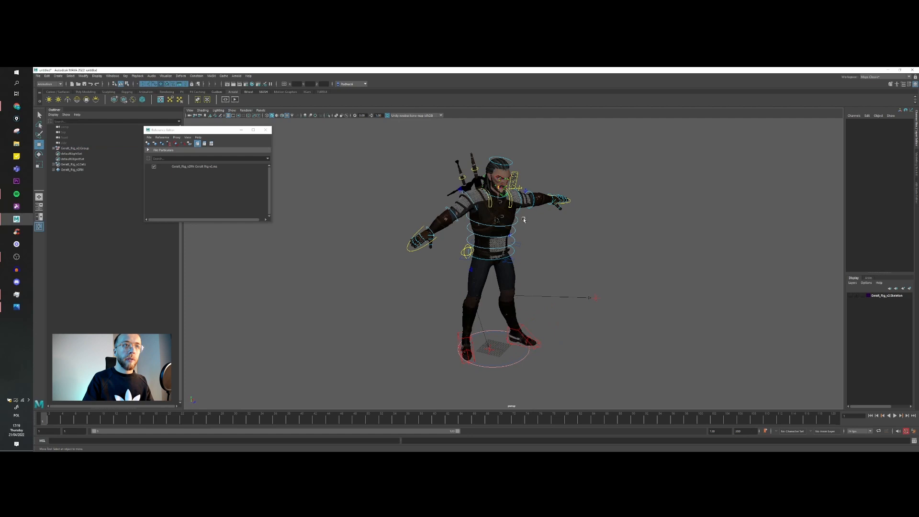
# Step: Lower and shift the hips with the root control so the knees bend
pyautogui.click(519, 245)
pyautogui.keyDown('alt'); pyautogui.moveTo(519, 248); pyautogui.dragTo(524, 225); pyautogui.keyUp('alt')
pyautogui.scroll(-3, 525, 249)
pyautogui.moveTo(527, 261); pyautogui.dragTo(525, 239, button='middle')
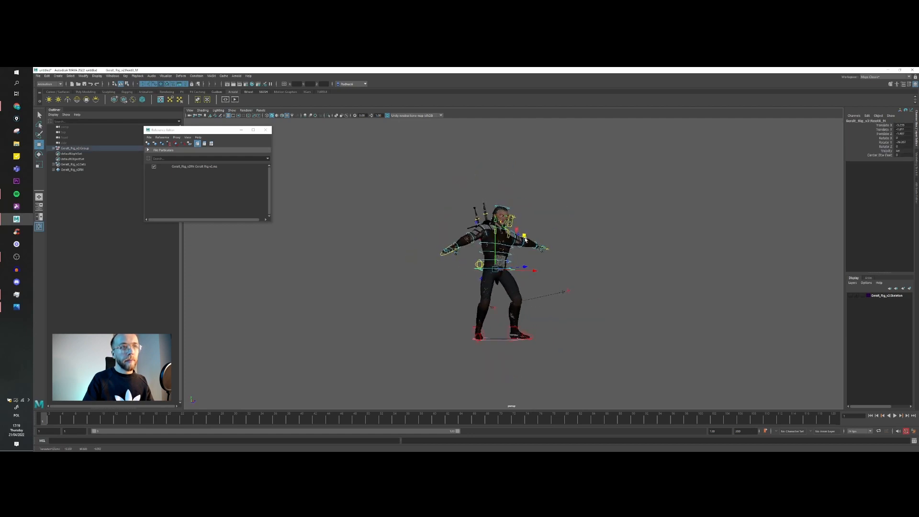
# Step: Spread the feet wider by adjusting the right and left IK leg controls
pyautogui.click(474, 338)
pyautogui.press('e')
pyautogui.press('w')
pyautogui.moveTo(503, 330); pyautogui.dragTo(554, 333)
pyautogui.press('e')
pyautogui.click(517, 330)
pyautogui.press('w')
pyautogui.click(515, 273)
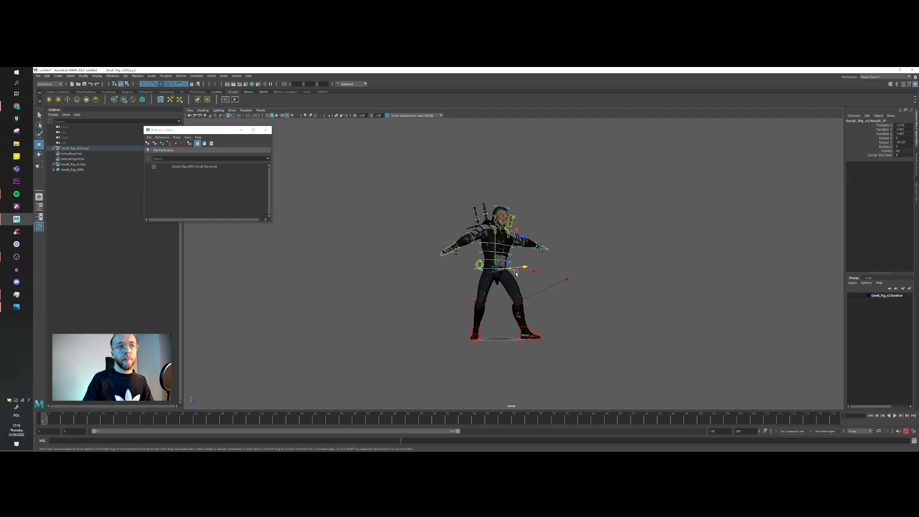
pyautogui.scroll(4, 517, 271)
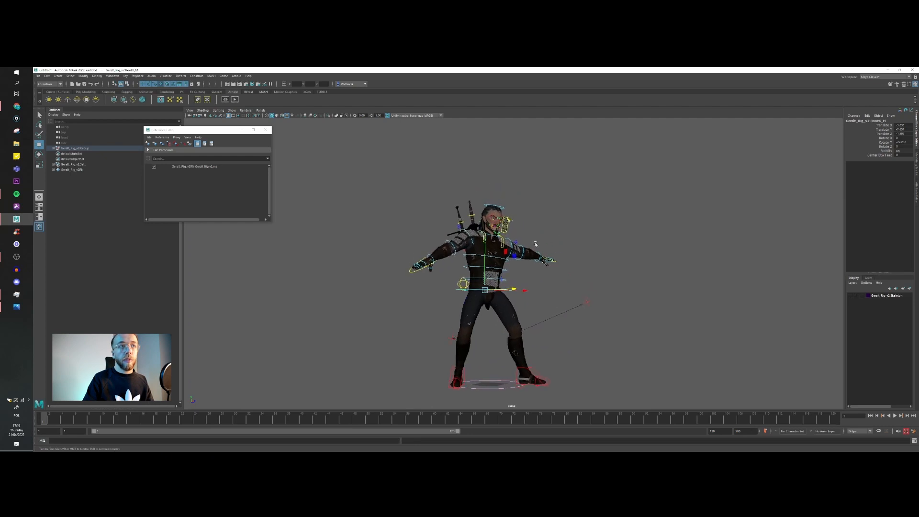
# Step: Rotate the left FK scapula and shoulder controls to lower the left arm and bring it forward
pyautogui.click(495, 223)
pyautogui.press('e')
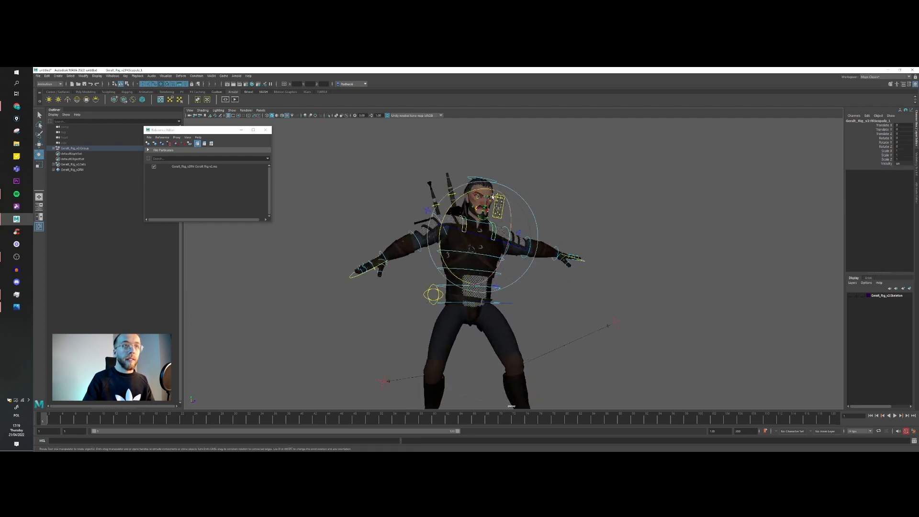
pyautogui.press('w')
pyautogui.click(507, 225)
pyautogui.moveTo(469, 208); pyautogui.dragTo(489, 199)
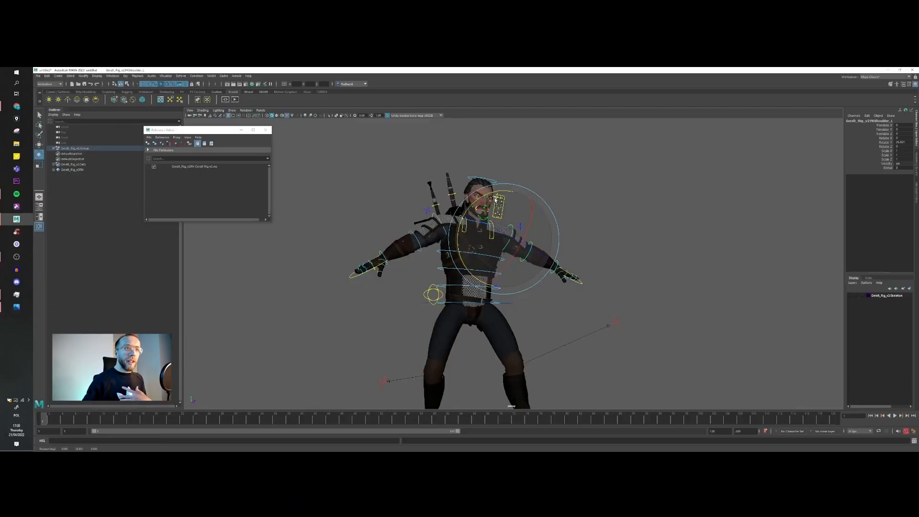
pyautogui.moveTo(487, 194); pyautogui.dragTo(458, 236)
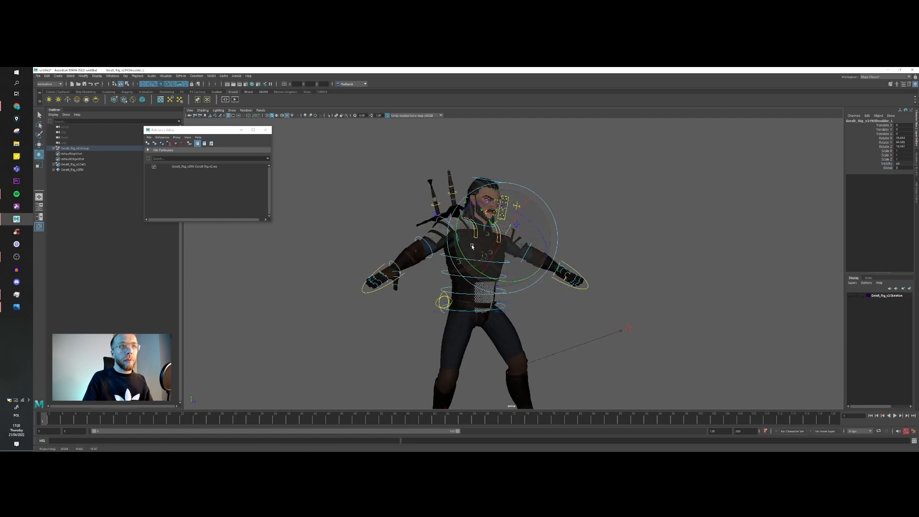
# Step: Bend the left FK elbow and rotate the left wrist so the open hand points upward
pyautogui.press('w')
pyautogui.click(529, 245)
pyautogui.press('e')
pyautogui.moveTo(561, 240); pyautogui.dragTo(475, 233)
pyautogui.press('w')
pyautogui.click(513, 229)
pyautogui.press('e')
pyautogui.click(567, 246)
pyautogui.keyDown('alt'); pyautogui.moveTo(567, 246); pyautogui.dragTo(476, 228); pyautogui.keyUp('alt')
pyautogui.press('w')
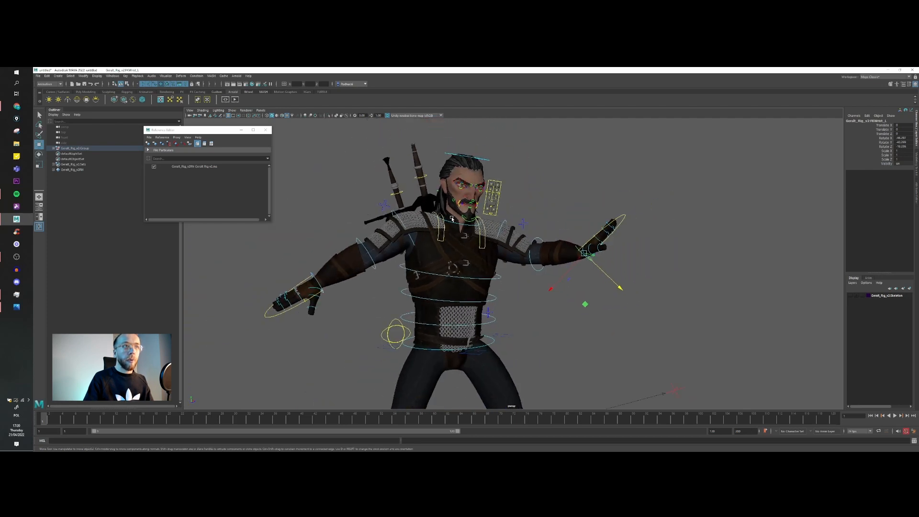
# Step: Rotate the FK neck control to turn the head toward the left arm
pyautogui.click(487, 162)
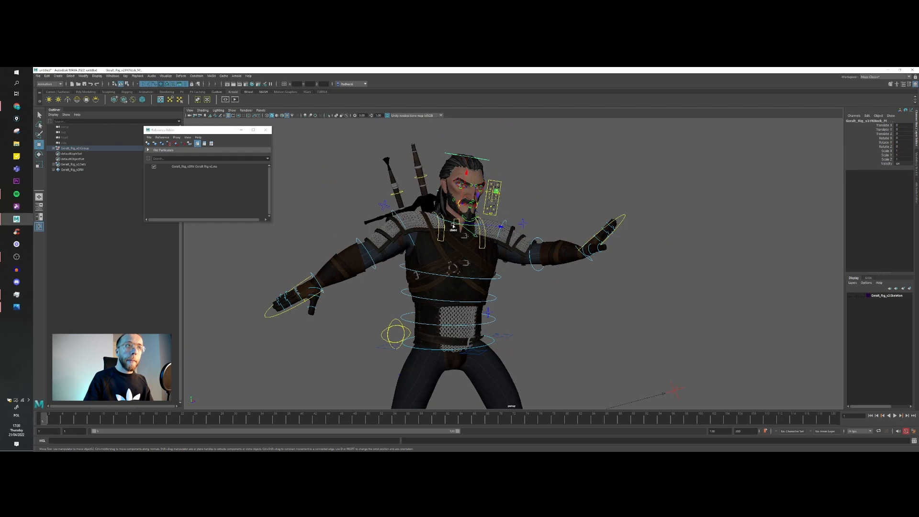
pyautogui.keyDown('alt'); pyautogui.moveTo(453, 226); pyautogui.dragTo(469, 243); pyautogui.keyUp('alt')
pyautogui.press('e')
pyautogui.moveTo(470, 203); pyautogui.dragTo(436, 192)
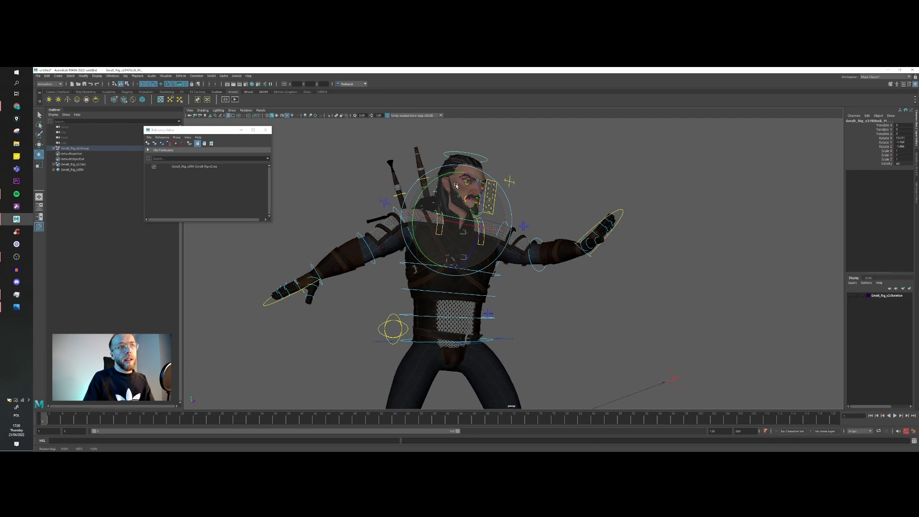
# Step: Rotate the lower FK spine controls to refine the lean and twist of the torso
pyautogui.scroll(-3, 472, 221)
pyautogui.keyDown('alt'); pyautogui.moveTo(498, 275); pyautogui.dragTo(504, 256, button='middle'); pyautogui.keyUp('alt')
pyautogui.press('w')
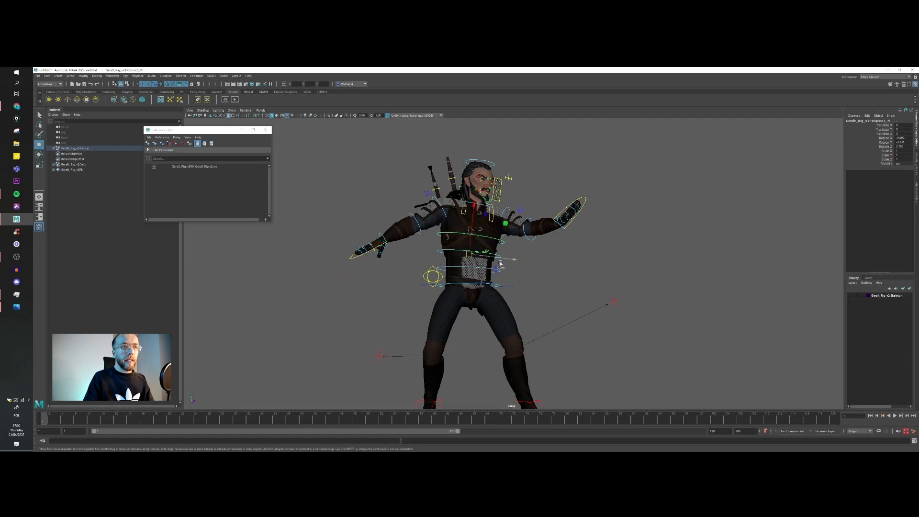
pyautogui.press('e')
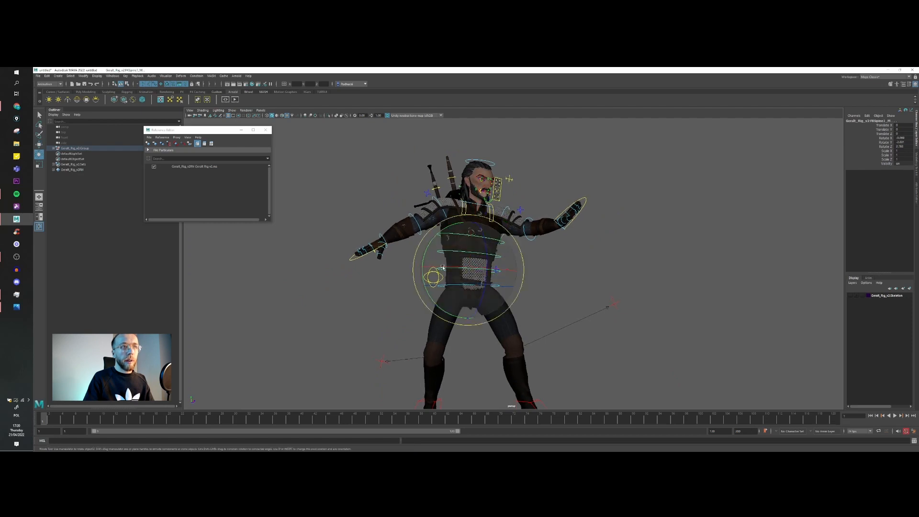
pyautogui.moveTo(430, 250); pyautogui.dragTo(497, 256)
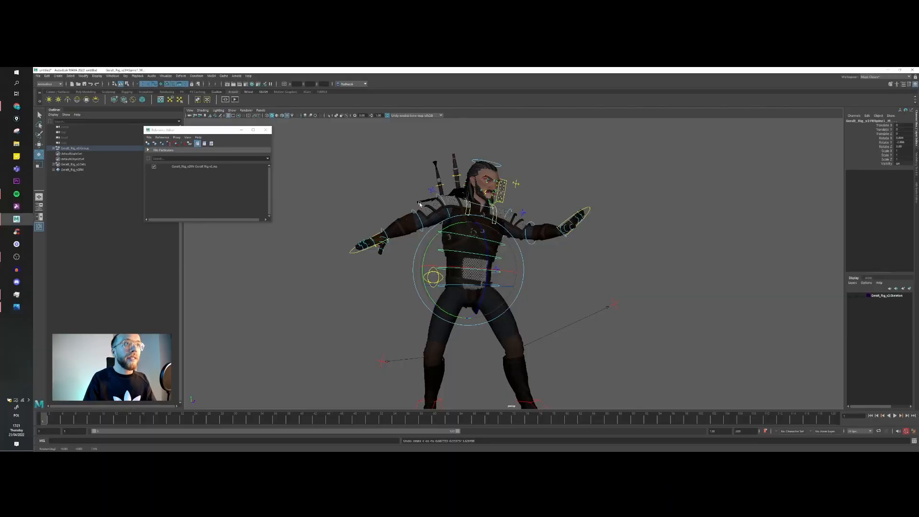
# Step: Raise the Global attribute on the right and left FK shoulder controls
pyautogui.click(439, 196)
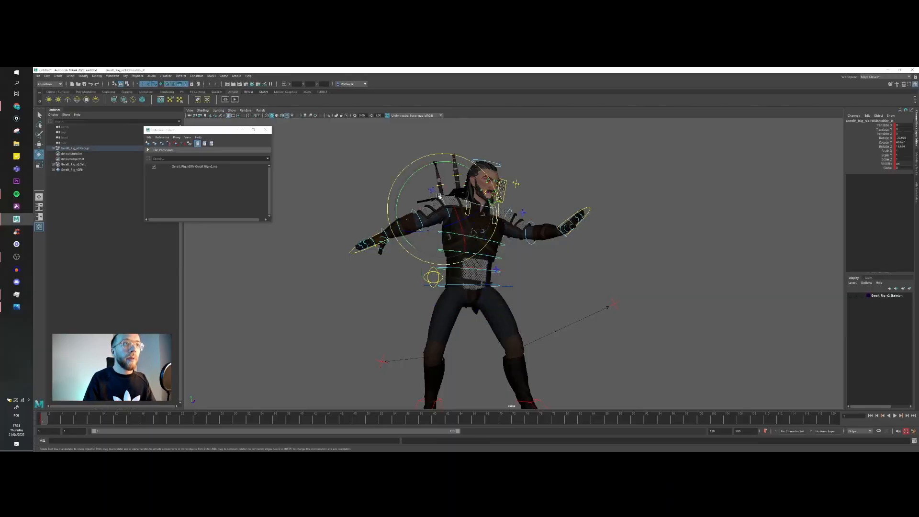
pyautogui.click(889, 168)
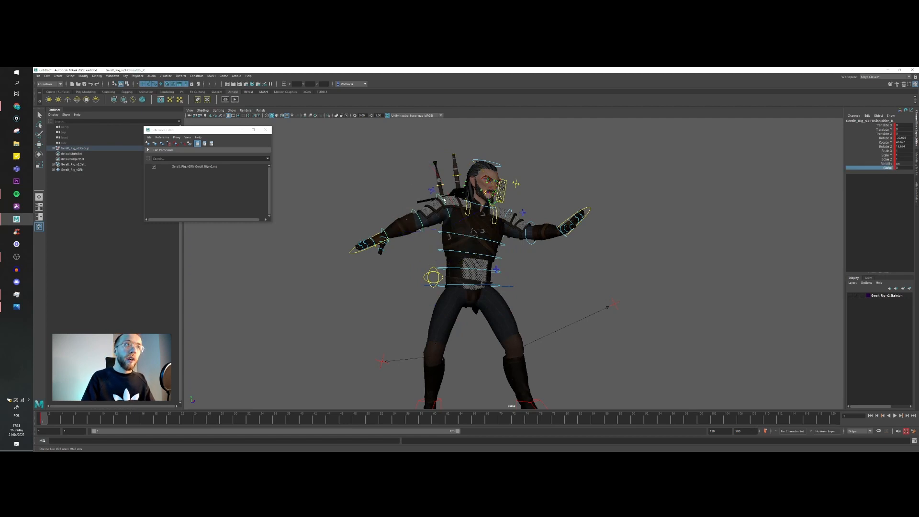
pyautogui.moveTo(758, 186); pyautogui.dragTo(817, 181, button='middle')
pyautogui.click(510, 211)
pyautogui.press('e')
pyautogui.click(888, 168)
pyautogui.moveTo(699, 231); pyautogui.dragTo(717, 230, button='middle')
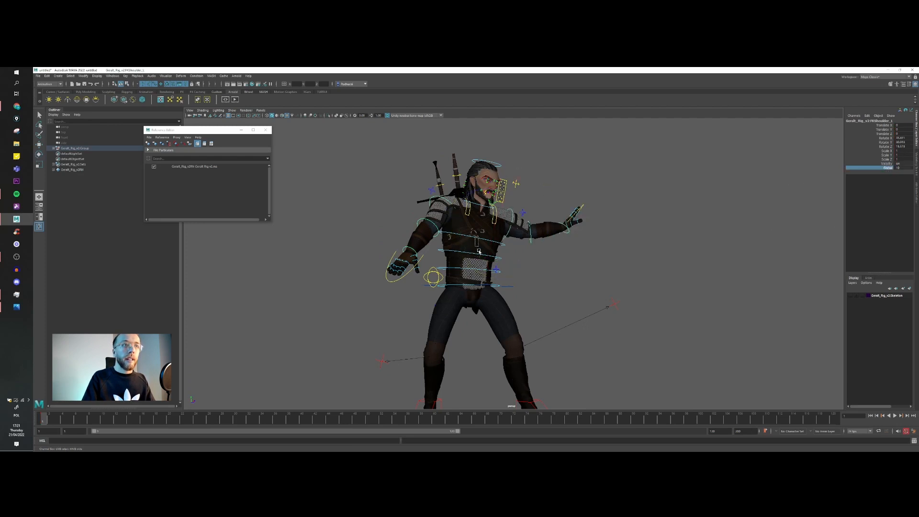
# Step: Try rotating the FK spine control to test how the arms follow the torso, and undo the changes
pyautogui.click(479, 273)
pyautogui.moveTo(434, 227); pyautogui.dragTo(439, 224)
pyautogui.hotkey('ctrl', 'z')
pyautogui.hotkey('ctrl', 'z')
pyautogui.hotkey('ctrl', 'z')
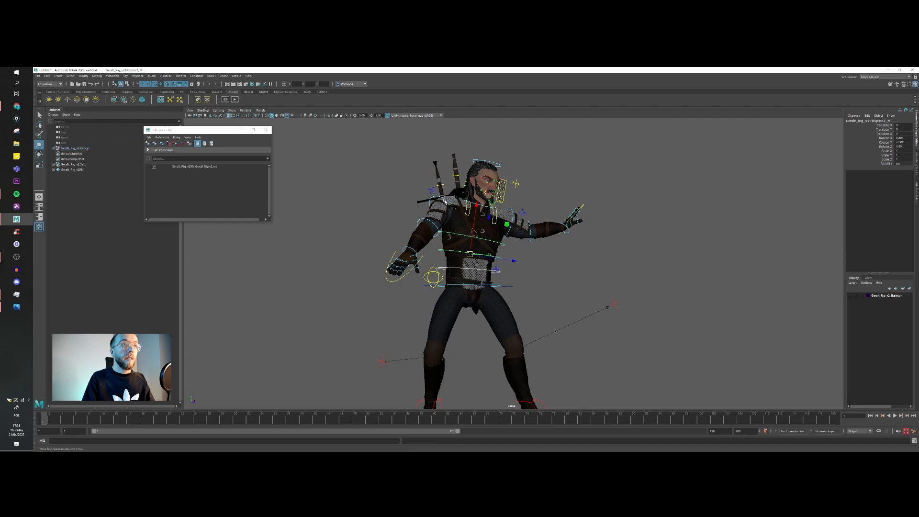
pyautogui.hotkey('ctrl', 'z')
pyautogui.hotkey('ctrl', 'z')
pyautogui.hotkey('ctrl', 'z')
pyautogui.hotkey('ctrl', 'z')
# Step: Rotate the right FK shoulder and scapula controls to extend the right arm out behind the body
pyautogui.moveTo(462, 224)
pyautogui.keyDown('alt'); pyautogui.mouseDown()
pyautogui.moveTo(506, 219)
pyautogui.moveTo(451, 220)
pyautogui.mouseUp(); pyautogui.keyUp('alt')
pyautogui.press('w')
pyautogui.click(500, 210)
pyautogui.press('e')
pyautogui.moveTo(427, 251); pyautogui.dragTo(440, 229)
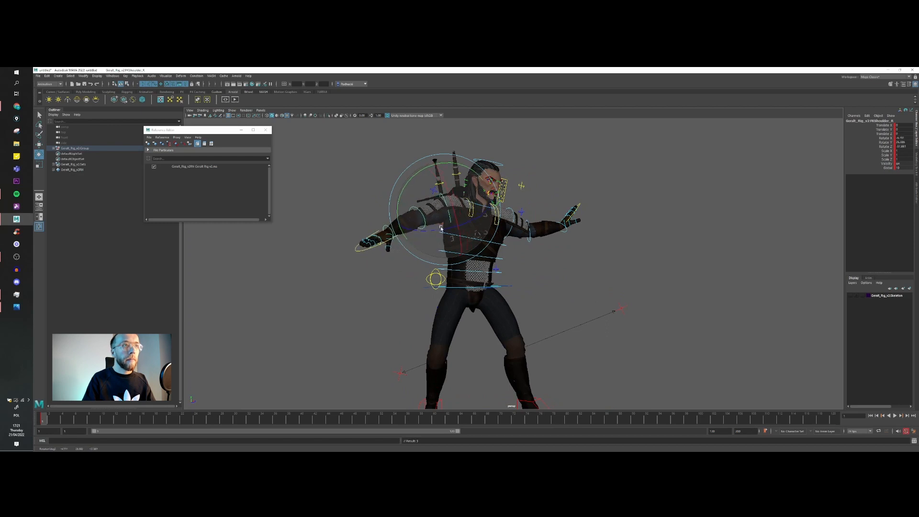
pyautogui.moveTo(420, 182); pyautogui.dragTo(411, 188)
pyautogui.press('w')
pyautogui.keyDown('alt'); pyautogui.moveTo(481, 210); pyautogui.dragTo(463, 212); pyautogui.keyUp('alt')
pyautogui.moveTo(491, 176); pyautogui.dragTo(494, 182)
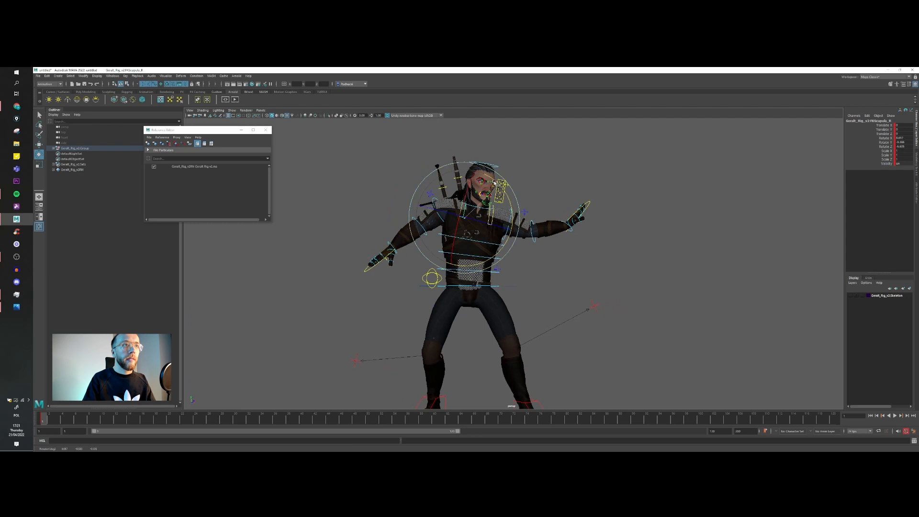
# Step: Shift the hips with the root control and compare the pose with the reference photo
pyautogui.scroll(-4, 482, 245)
pyautogui.keyDown('alt'); pyautogui.moveTo(482, 246); pyautogui.dragTo(485, 216, button='middle'); pyautogui.keyUp('alt')
pyautogui.press('w')
pyautogui.click(507, 250)
pyautogui.keyDown('alt'); pyautogui.moveTo(512, 256); pyautogui.dragTo(523, 274); pyautogui.keyUp('alt')
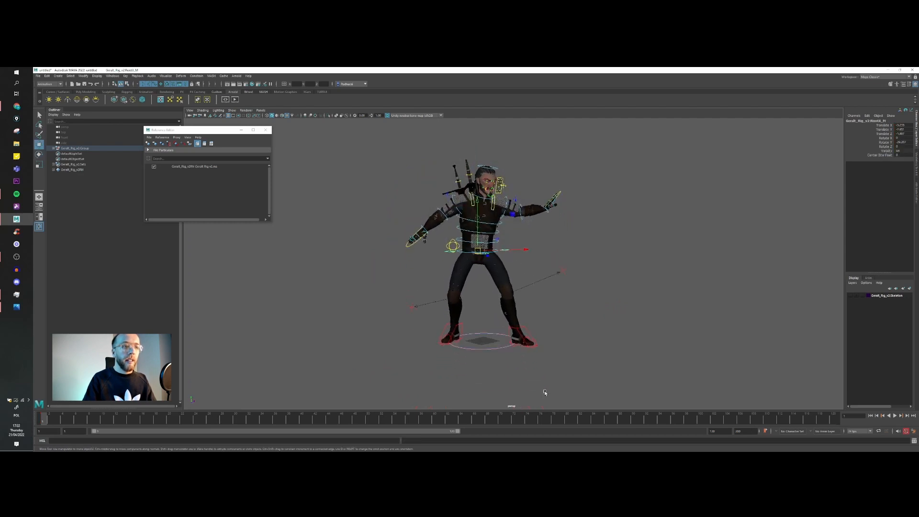
pyautogui.moveTo(670, 450); pyautogui.dragTo(294, 101)
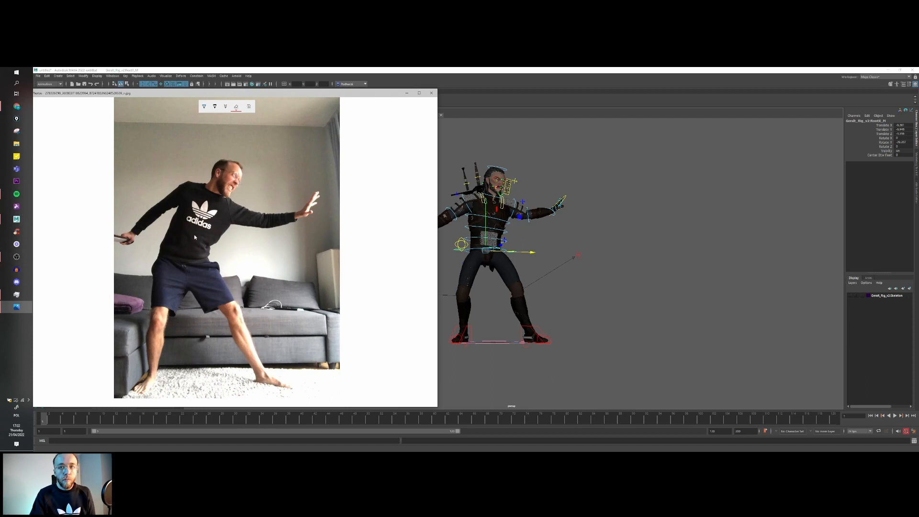
pyautogui.click(406, 93)
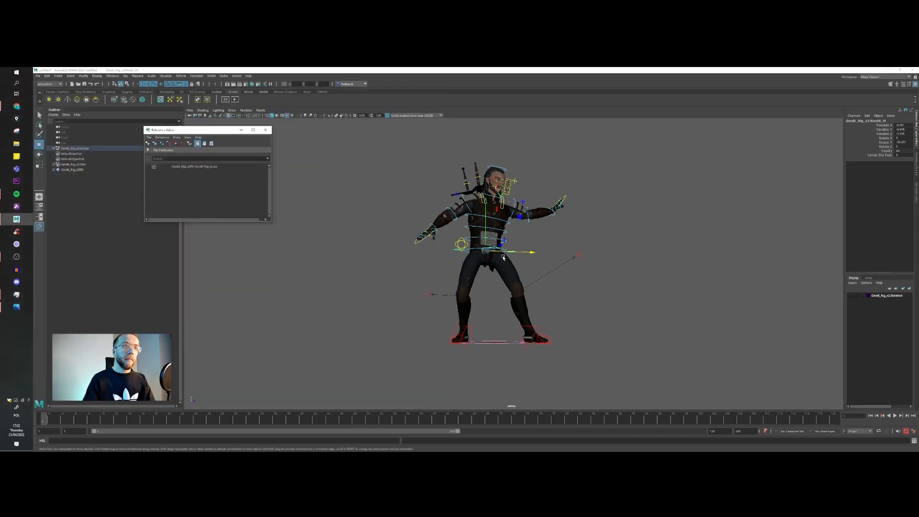
# Step: Move the left IK leg control farther outward and adjust the hips over the wider stance
pyautogui.scroll(5, 507, 247)
pyautogui.moveTo(507, 247); pyautogui.dragTo(469, 221)
pyautogui.moveTo(505, 247); pyautogui.dragTo(503, 247)
pyautogui.moveTo(469, 220); pyautogui.dragTo(534, 332)
pyautogui.click(498, 325)
pyautogui.click(498, 305)
pyautogui.click(503, 306)
pyautogui.moveTo(506, 309)
pyautogui.mouseDown()
pyautogui.moveTo(545, 286)
pyautogui.moveTo(493, 299)
pyautogui.mouseUp()
pyautogui.keyDown('alt'); pyautogui.moveTo(493, 299); pyautogui.dragTo(570, 312, button='right'); pyautogui.keyUp('alt')
pyautogui.moveTo(577, 330); pyautogui.dragTo(571, 329)
pyautogui.scroll(-3, 504, 231)
pyautogui.scroll(6, 504, 232)
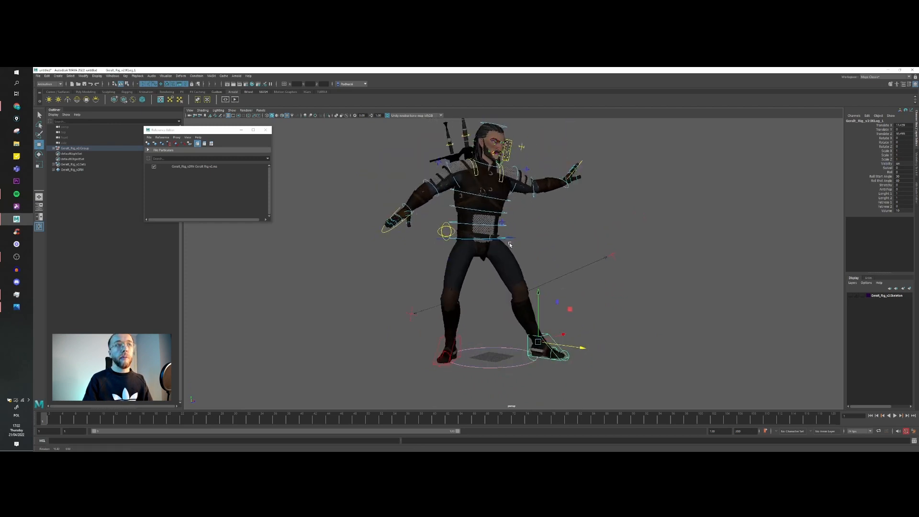
pyautogui.click(516, 233)
pyautogui.scroll(-3, 516, 235)
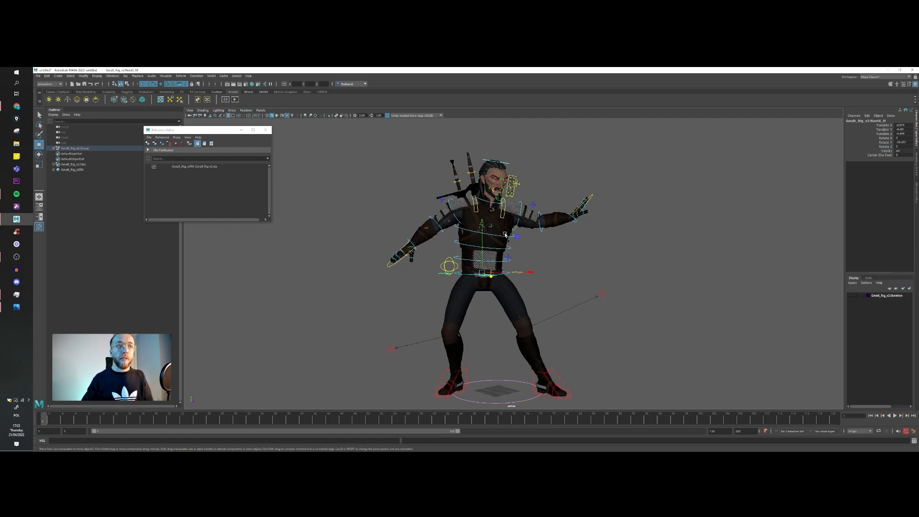
# Step: Rotate the lowest FK spine control to lean the torso toward the extended left leg
pyautogui.click(505, 235)
pyautogui.scroll(2, 505, 244)
pyautogui.click(510, 243)
pyautogui.scroll(2, 509, 246)
pyautogui.click(497, 262)
pyautogui.scroll(-3, 496, 267)
pyautogui.keyDown('alt'); pyautogui.moveTo(492, 269); pyautogui.dragTo(502, 269); pyautogui.keyUp('alt')
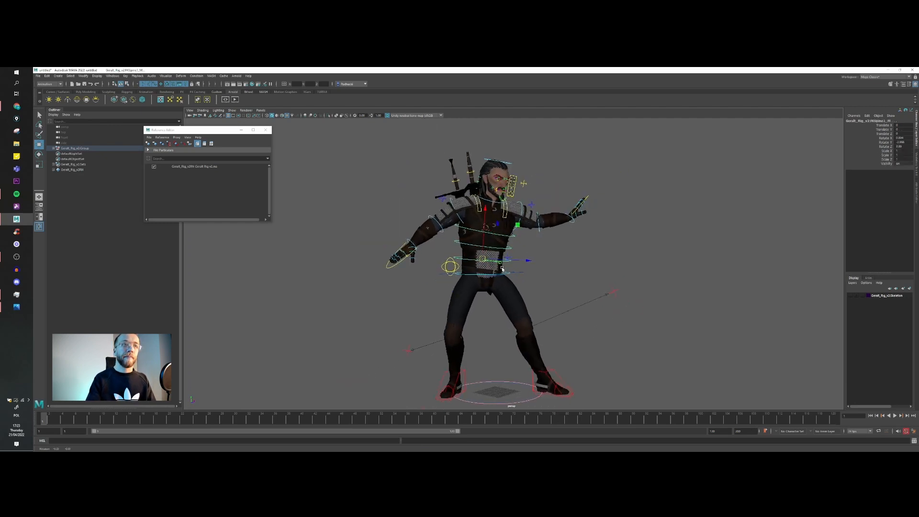
pyautogui.press('e')
pyautogui.moveTo(457, 221); pyautogui.dragTo(468, 228)
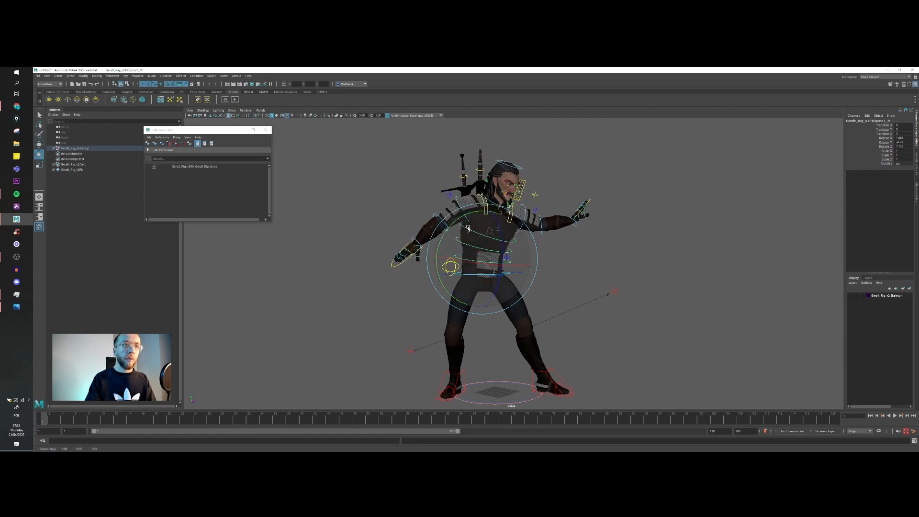
pyautogui.press('w')
pyautogui.click(438, 270)
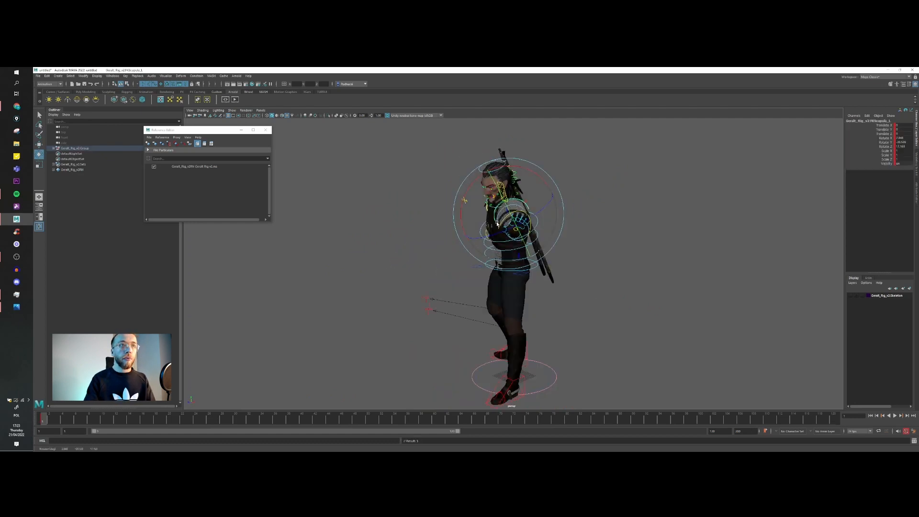
# Step: Rotate the left FK scapula control to adjust how the left shoulder and arm reach forward
pyautogui.keyDown('alt'); pyautogui.moveTo(445, 204); pyautogui.dragTo(522, 204); pyautogui.keyUp('alt')
pyautogui.scroll(3, 522, 202)
pyautogui.press('w')
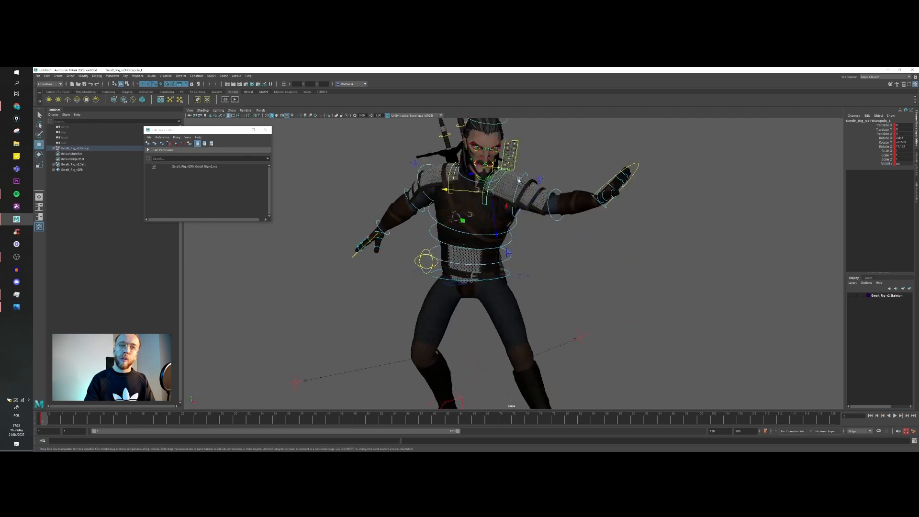
pyautogui.click(518, 180)
pyautogui.press('e')
pyautogui.click(518, 183)
pyautogui.scroll(-3, 521, 191)
pyautogui.moveTo(529, 220)
pyautogui.keyDown('alt'); pyautogui.mouseDown()
pyautogui.moveTo(537, 203)
pyautogui.moveTo(545, 215)
pyautogui.mouseUp(); pyautogui.keyUp('alt')
pyautogui.keyDown('alt'); pyautogui.moveTo(508, 244); pyautogui.dragTo(581, 221); pyautogui.keyUp('alt')
# Step: Refine the left forearm and rotate the left FK wrist control to angle the raised palm
pyautogui.press('w')
pyautogui.click(534, 239)
pyautogui.press('e')
pyautogui.press('w')
pyautogui.click(568, 251)
pyautogui.press('e')
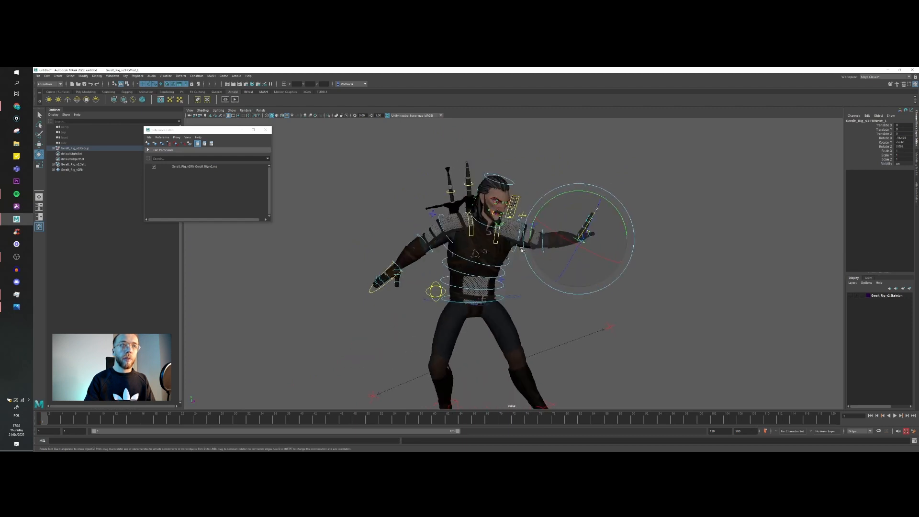
# Step: Rotate the FK neck control to turn and tilt the head toward the outstretched left hand
pyautogui.scroll(3, 564, 206)
pyautogui.click(513, 157)
pyautogui.press('w')
pyautogui.click(474, 213)
pyautogui.keyDown('alt'); pyautogui.moveTo(544, 244); pyautogui.dragTo(472, 239); pyautogui.keyUp('alt')
pyautogui.press('e')
pyautogui.moveTo(437, 201); pyautogui.dragTo(442, 220)
pyautogui.keyDown('alt'); pyautogui.moveTo(457, 232); pyautogui.dragTo(512, 215); pyautogui.keyUp('alt')
pyautogui.moveTo(512, 216); pyautogui.dragTo(510, 213)
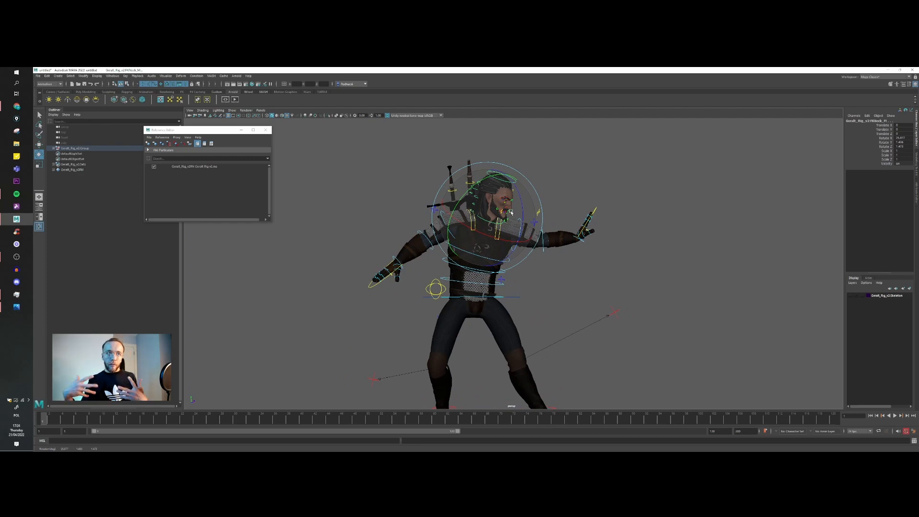
pyautogui.keyDown('alt'); pyautogui.moveTo(511, 212); pyautogui.dragTo(532, 209, button='right'); pyautogui.keyUp('alt')
pyautogui.keyDown('alt'); pyautogui.moveTo(493, 203); pyautogui.dragTo(483, 198); pyautogui.keyUp('alt')
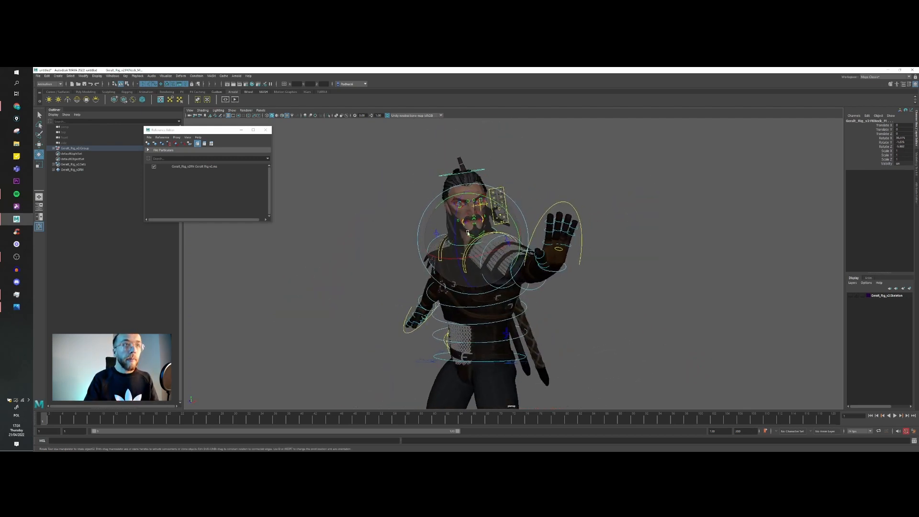
# Step: Refine the FK neck control's rotation so the face looks over the raised left palm
pyautogui.moveTo(445, 213); pyautogui.dragTo(440, 217)
pyautogui.keyDown('alt'); pyautogui.moveTo(440, 216); pyautogui.dragTo(417, 218, button='right'); pyautogui.keyUp('alt')
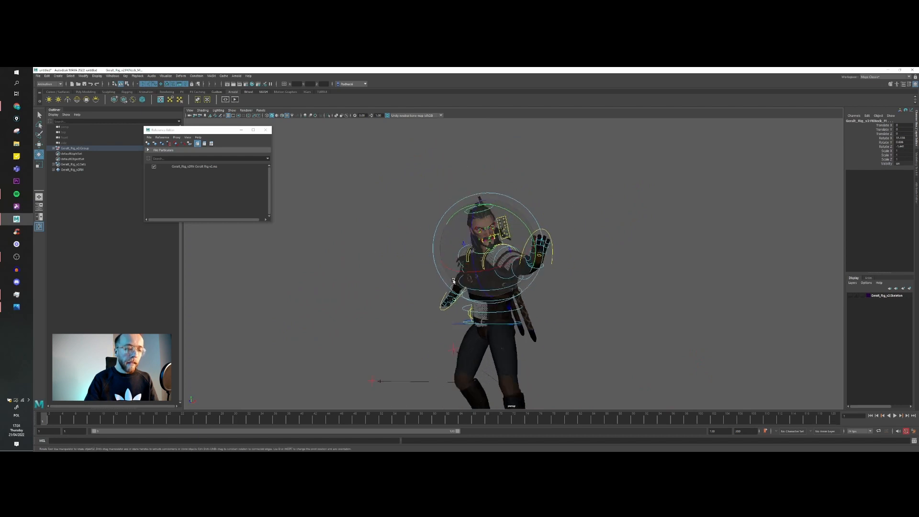
pyautogui.keyDown('alt'); pyautogui.moveTo(417, 218); pyautogui.dragTo(526, 287); pyautogui.keyUp('alt')
pyautogui.keyDown('alt'); pyautogui.moveTo(526, 287); pyautogui.dragTo(513, 295, button='right'); pyautogui.keyUp('alt')
# Step: Rotate the root control at the hips to tilt the pelvis and upper body slightly
pyautogui.press('w')
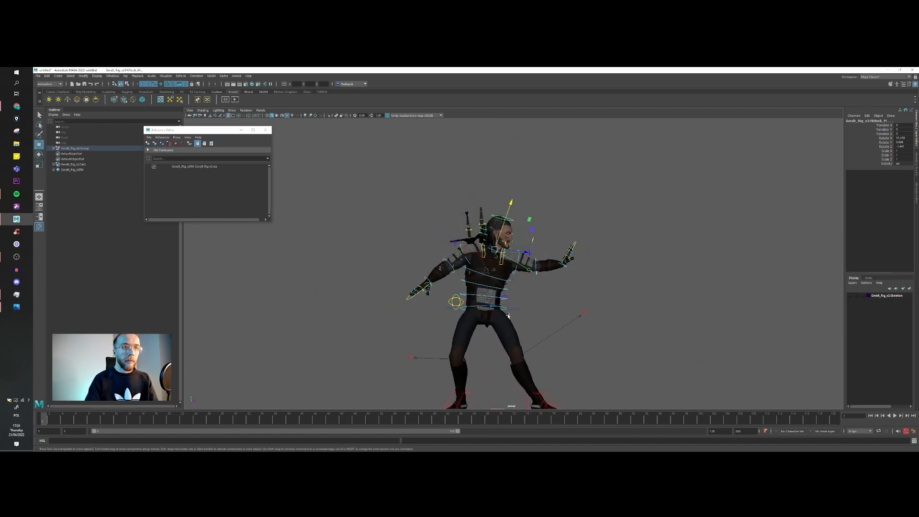
pyautogui.click(512, 308)
pyautogui.keyDown('alt'); pyautogui.moveTo(512, 309); pyautogui.dragTo(516, 286, button='middle'); pyautogui.keyUp('alt')
pyautogui.scroll(1, 521, 291)
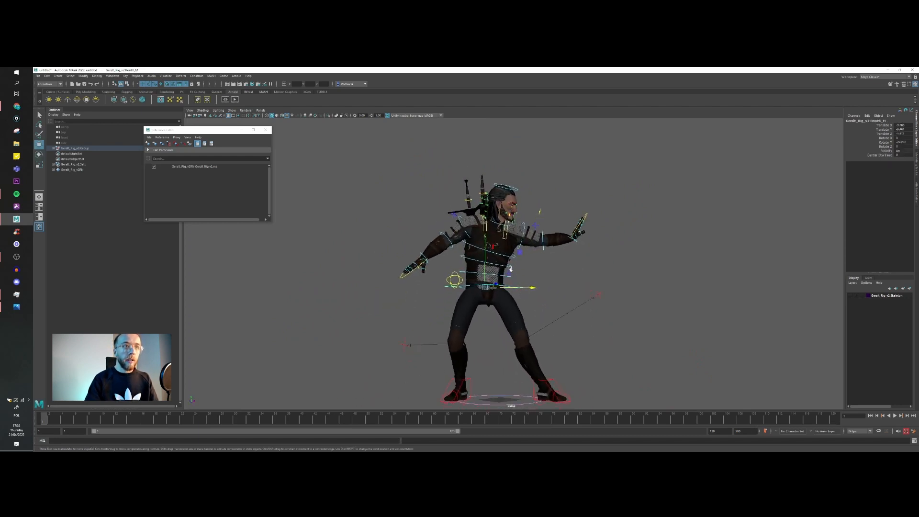
pyautogui.press('e')
pyautogui.moveTo(446, 286); pyautogui.dragTo(446, 260)
pyautogui.hotkey('ctrl', 'z')
pyautogui.hotkey('ctrl', 'z')
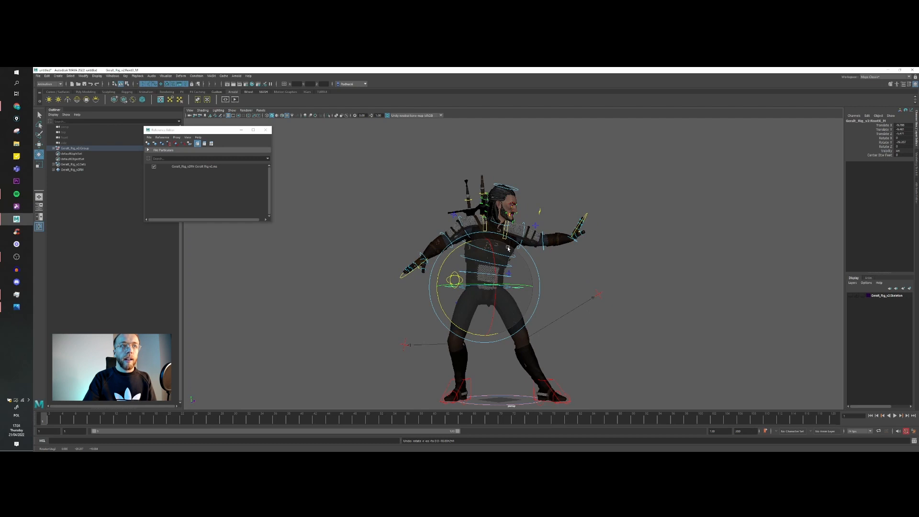
pyautogui.press('w')
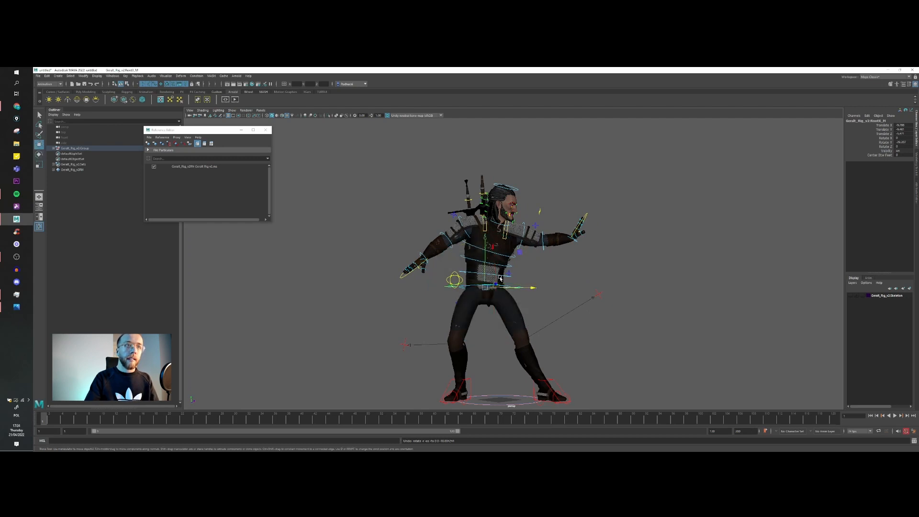
pyautogui.press('e')
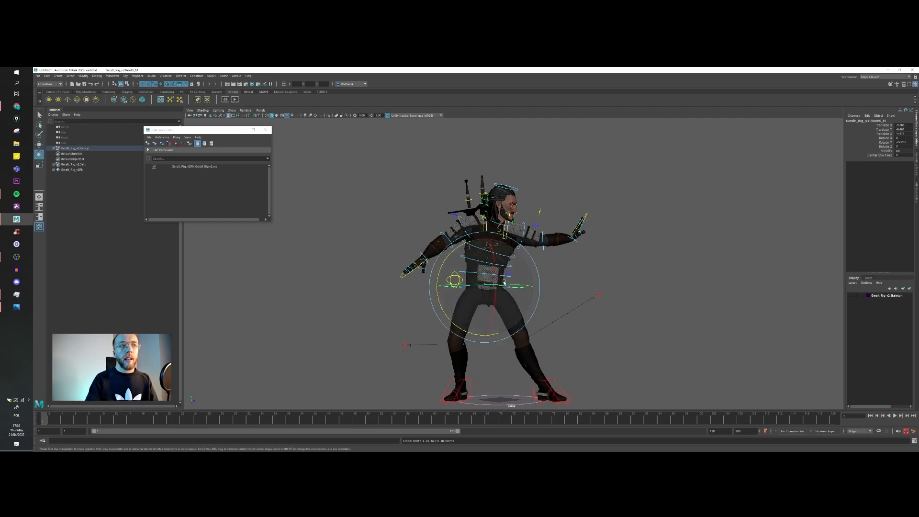
pyautogui.moveTo(498, 269); pyautogui.dragTo(512, 287)
# Step: Move the root control to adjust the pelvis position and body weight over the feet
pyautogui.press('w')
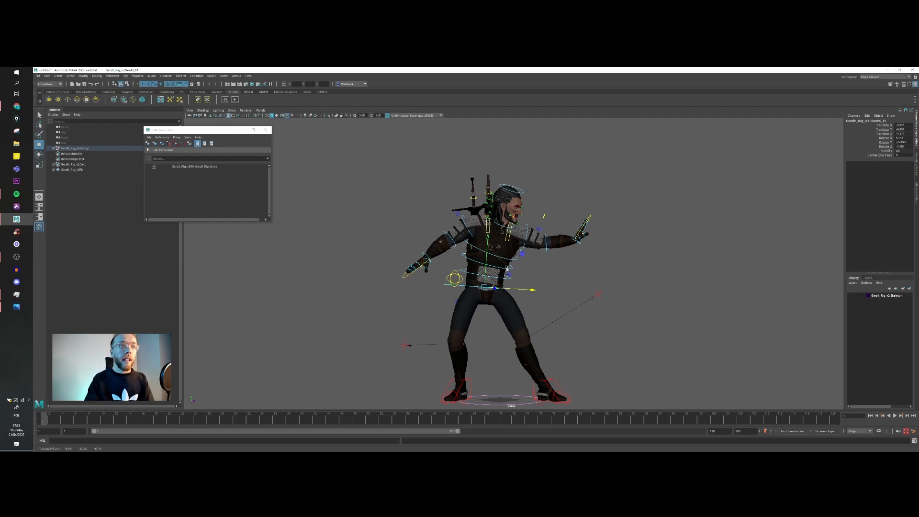
pyautogui.keyDown('alt'); pyautogui.moveTo(498, 266); pyautogui.dragTo(480, 285); pyautogui.keyUp('alt')
pyautogui.press('e')
pyautogui.hotkey('ctrl', 'z')
pyautogui.hotkey('ctrl', 'z')
pyautogui.hotkey('ctrl', 'z')
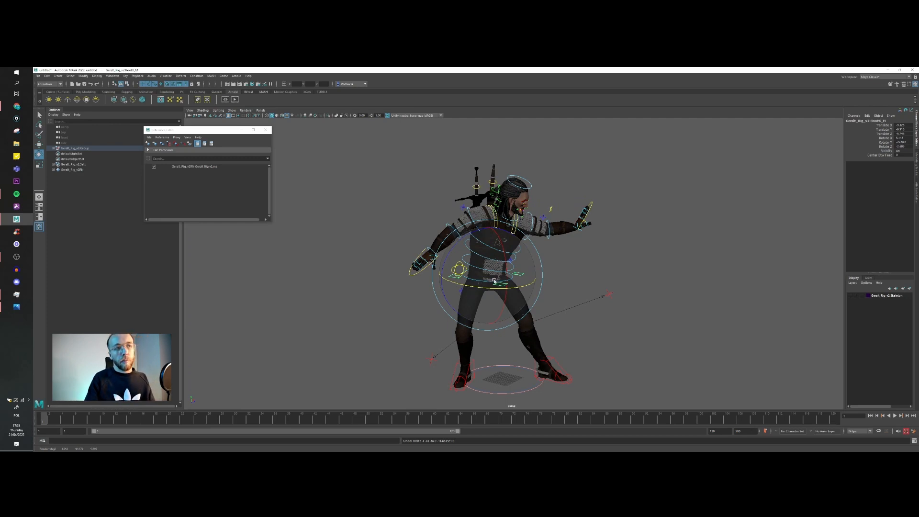
# Step: Move the left IK foot control along the ground to adjust the extended leg's placement
pyautogui.keyDown('alt'); pyautogui.moveTo(536, 324); pyautogui.dragTo(580, 300); pyautogui.keyUp('alt')
pyautogui.press('w')
pyautogui.click(533, 345)
pyautogui.keyDown('alt'); pyautogui.moveTo(559, 330); pyautogui.dragTo(587, 328); pyautogui.keyUp('alt')
pyautogui.scroll(3, 560, 311)
pyautogui.hotkey('ctrl', 'z')
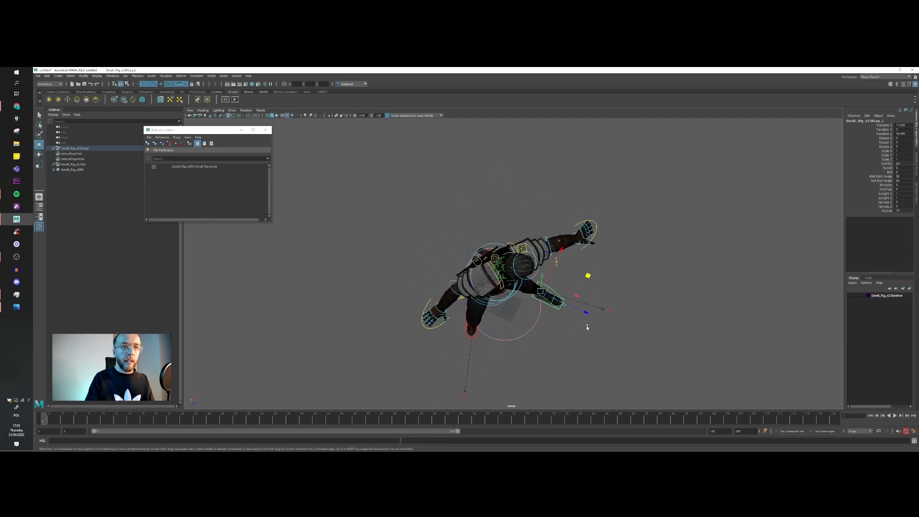
pyautogui.moveTo(588, 276); pyautogui.dragTo(585, 276)
pyautogui.keyDown('alt'); pyautogui.moveTo(560, 335); pyautogui.dragTo(550, 295); pyautogui.keyUp('alt')
pyautogui.scroll(-3, 490, 299)
pyautogui.scroll(4, 492, 300)
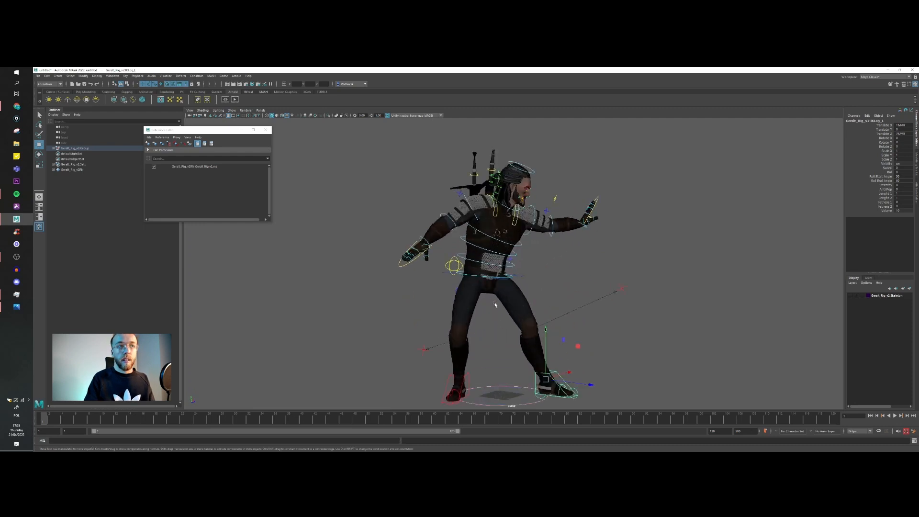
# Step: Shift the right IK foot control along the ground to refine the supporting leg's stance
pyautogui.keyDown('alt'); pyautogui.moveTo(552, 341); pyautogui.dragTo(482, 357); pyautogui.keyUp('alt')
pyautogui.click(496, 348)
pyautogui.scroll(-2, 459, 313)
pyautogui.keyDown('alt'); pyautogui.moveTo(460, 313); pyautogui.dragTo(520, 297); pyautogui.keyUp('alt')
pyautogui.scroll(5, 524, 299)
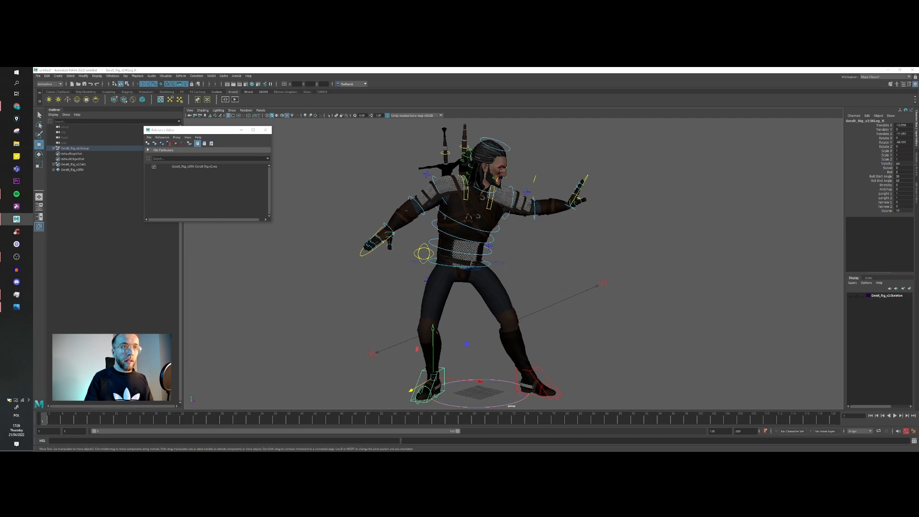
# Step: Check the photo reference and rotate the FK chest control to match the lean and twist of the upper torso
pyautogui.click(16, 306)
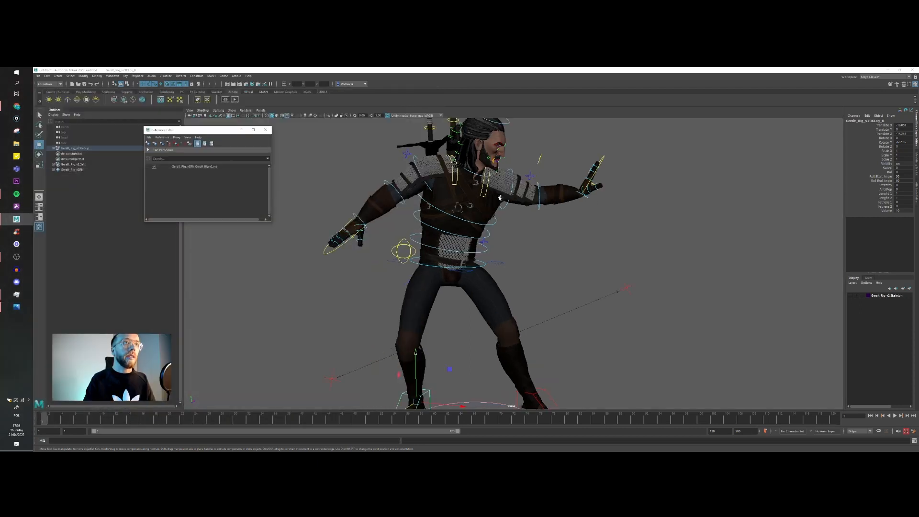
pyautogui.scroll(1, 499, 197)
pyautogui.keyDown('alt'); pyautogui.moveTo(499, 197); pyautogui.dragTo(502, 223); pyautogui.keyUp('alt')
pyautogui.click(494, 241)
pyautogui.click(487, 272)
pyautogui.press('e')
pyautogui.moveTo(477, 244); pyautogui.dragTo(475, 239)
pyautogui.click(495, 218)
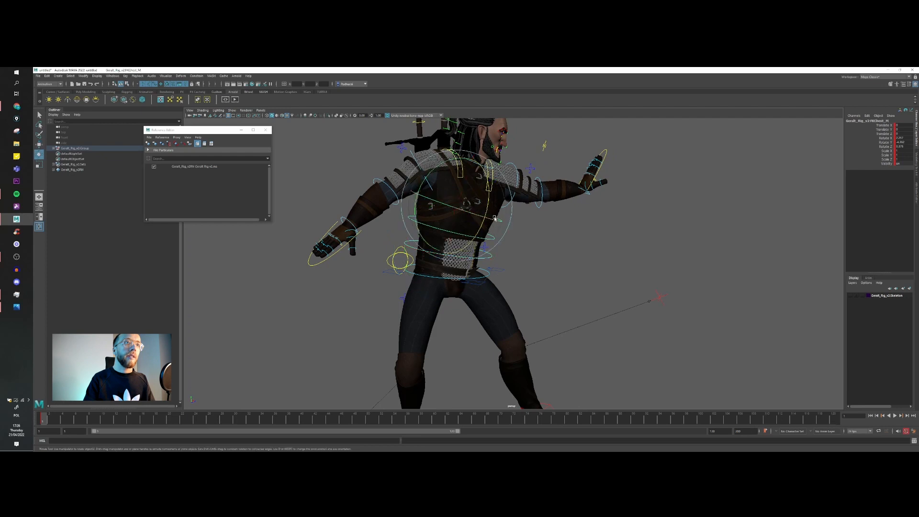
pyautogui.moveTo(489, 203); pyautogui.dragTo(464, 261)
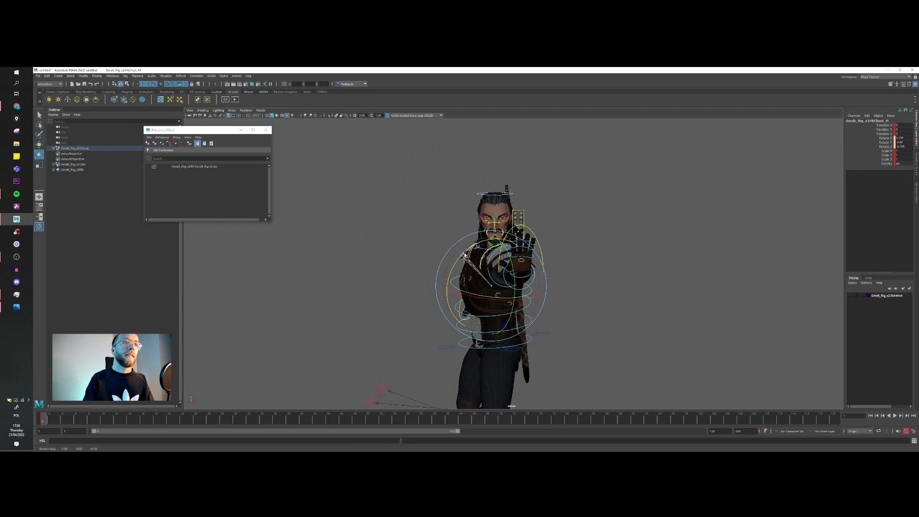
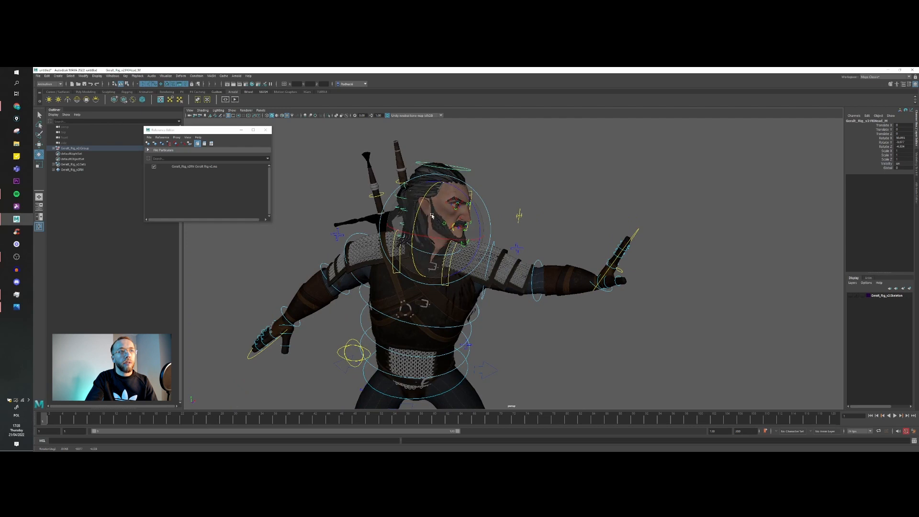
# Step: Rotate the FK head control to turn Geralt's face toward the extended left arm
pyautogui.keyDown('alt'); pyautogui.moveTo(436, 217); pyautogui.dragTo(510, 259); pyautogui.keyUp('alt')
pyautogui.scroll(4, 511, 259)
pyautogui.keyDown('alt'); pyautogui.moveTo(510, 259); pyautogui.dragTo(525, 286, button='middle'); pyautogui.keyUp('alt')
pyautogui.press('w')
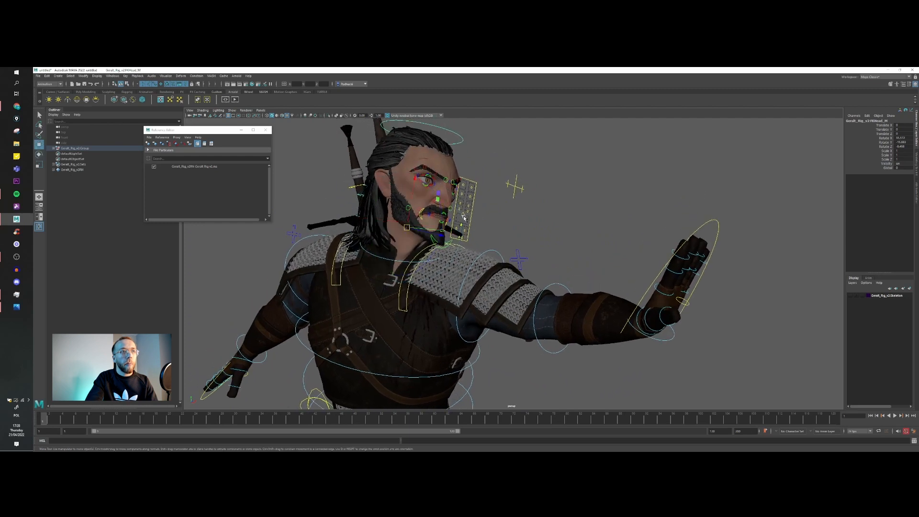
# Step: Lower the main mouth control on the facial panel to open the jaw in a shout
pyautogui.click(462, 215)
pyautogui.moveTo(466, 192); pyautogui.dragTo(460, 256)
pyautogui.scroll(3, 461, 256)
pyautogui.scroll(3, 461, 256)
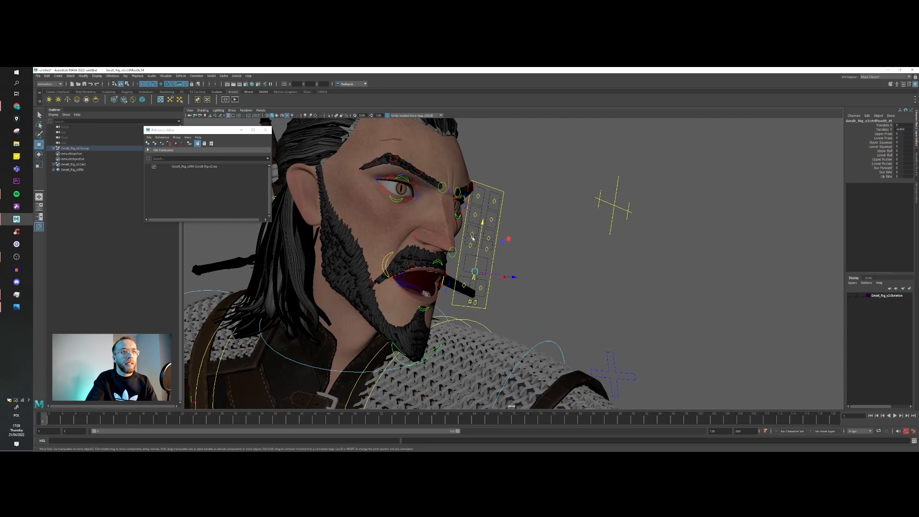
# Step: Raise the nose and cheek controls on both sides of the facial panel for a snarling expression
pyautogui.click(471, 244)
pyautogui.moveTo(471, 243); pyautogui.dragTo(491, 233)
pyautogui.click(496, 258)
pyautogui.click(487, 247)
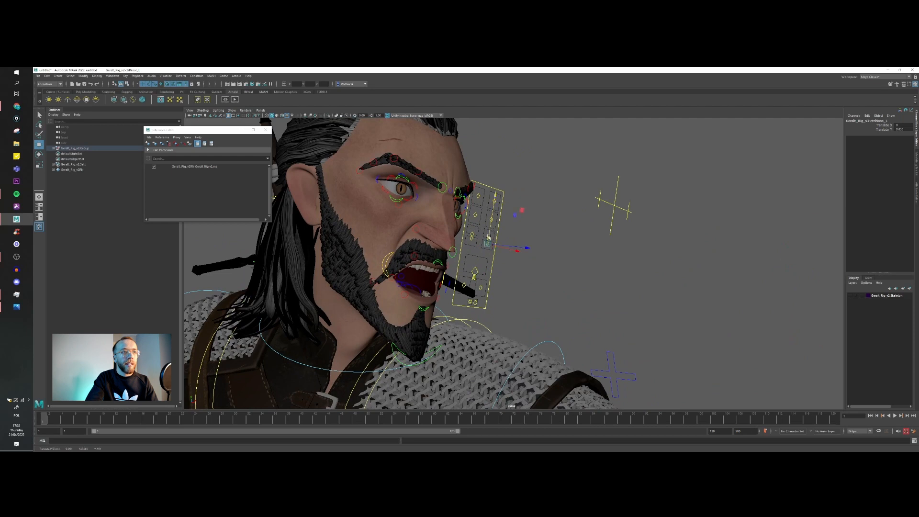
pyautogui.click(473, 229)
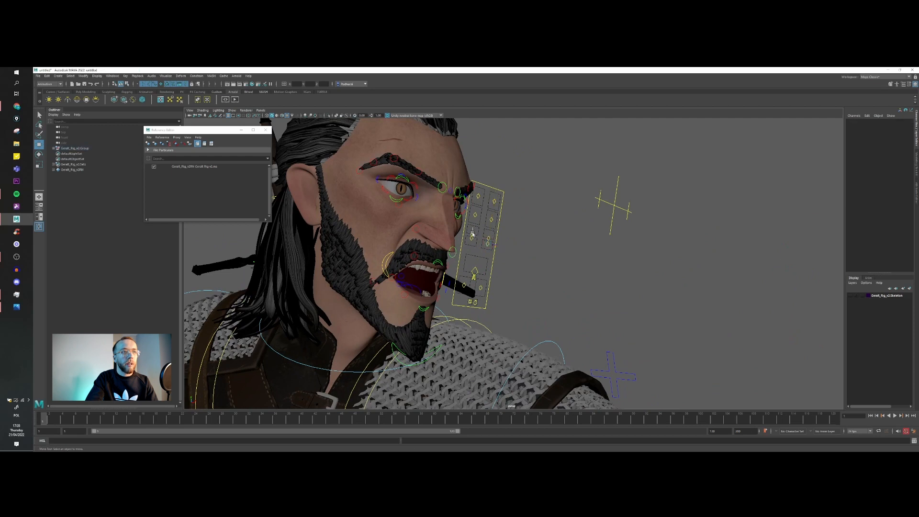
pyautogui.click(472, 234)
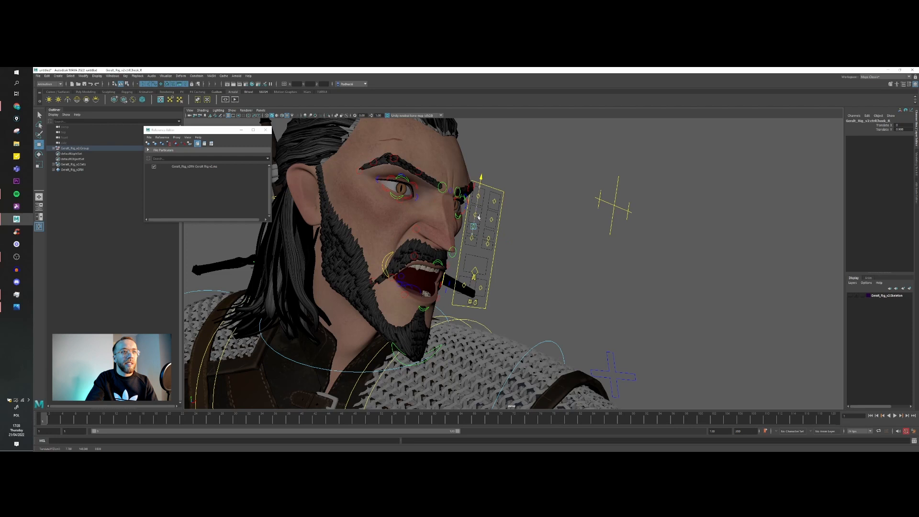
pyautogui.click(515, 243)
pyautogui.click(489, 237)
# Step: Lower both brow controls on the facial panel and pull down the inner eyebrow controls for an angry frown
pyautogui.click(478, 196)
pyautogui.moveTo(506, 169); pyautogui.dragTo(495, 182)
pyautogui.click(501, 191)
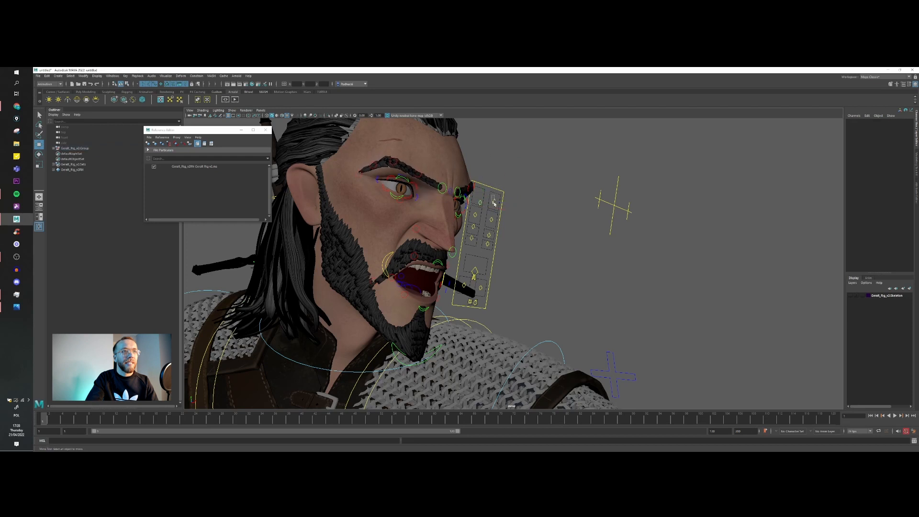
pyautogui.click(493, 203)
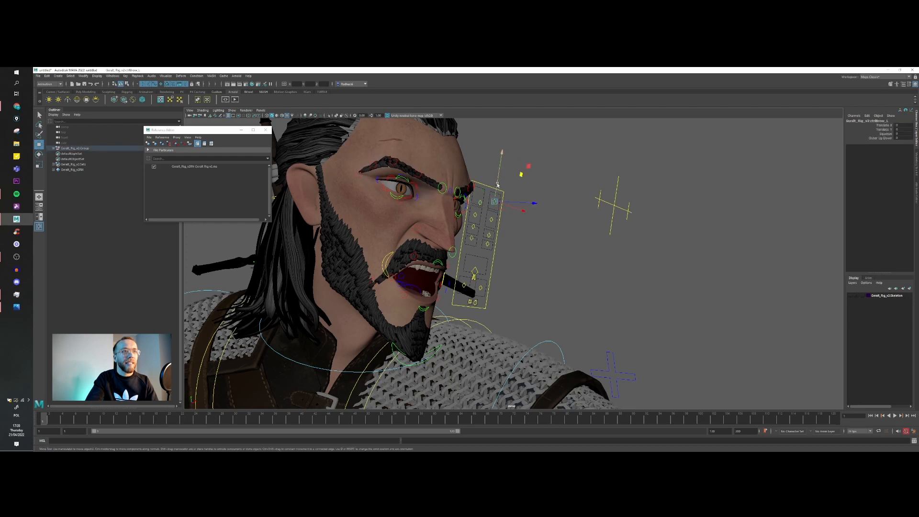
pyautogui.click(440, 190)
pyautogui.click(457, 192)
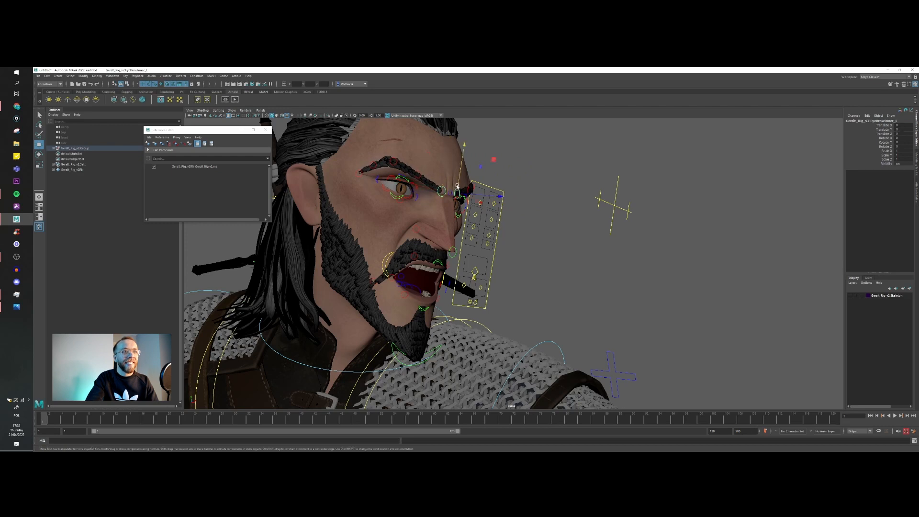
# Step: Pull up the right mouth corner and raise the right nose corner control to intensify the snarl
pyautogui.click(391, 264)
pyautogui.moveTo(394, 249); pyautogui.dragTo(417, 217)
pyautogui.click(419, 225)
pyautogui.click(417, 226)
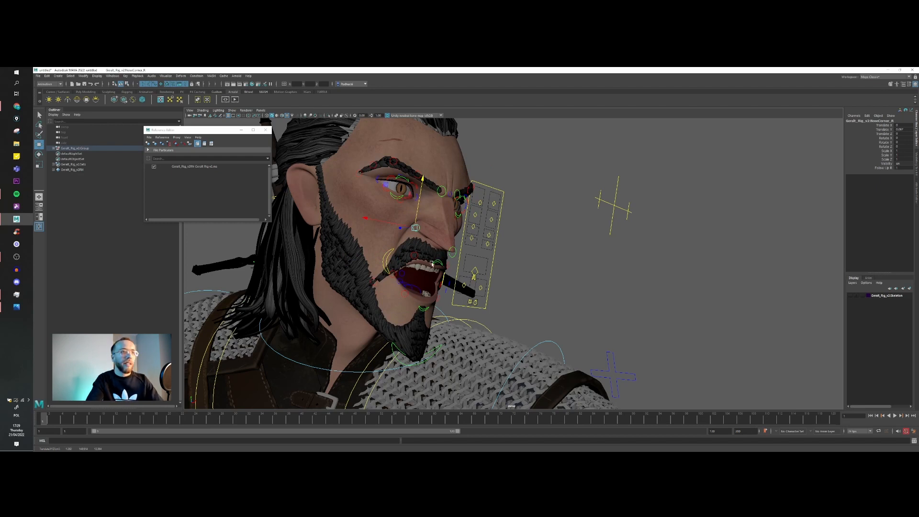
pyautogui.scroll(-5, 432, 259)
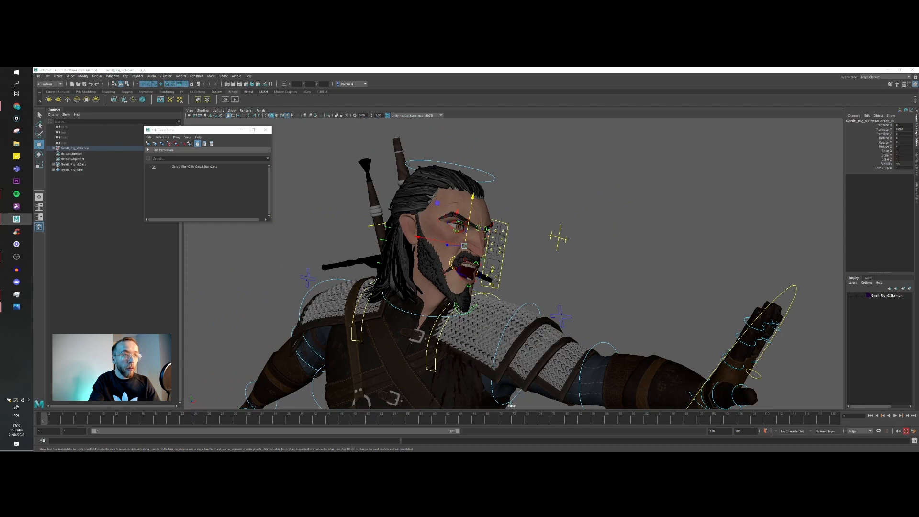
pyautogui.scroll(3, 496, 287)
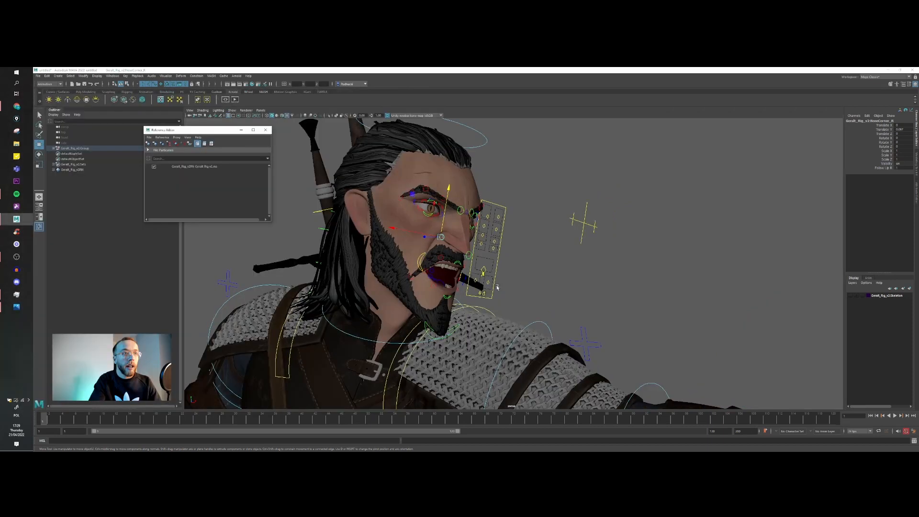
# Step: Close the jaw to bared teeth and adjust the lower lip, right smile pull and left mouth corner controls
pyautogui.keyDown('alt'); pyautogui.moveTo(497, 287); pyautogui.dragTo(472, 295); pyautogui.keyUp('alt')
pyautogui.click(479, 269)
pyautogui.moveTo(480, 259); pyautogui.dragTo(442, 272)
pyautogui.click(440, 279)
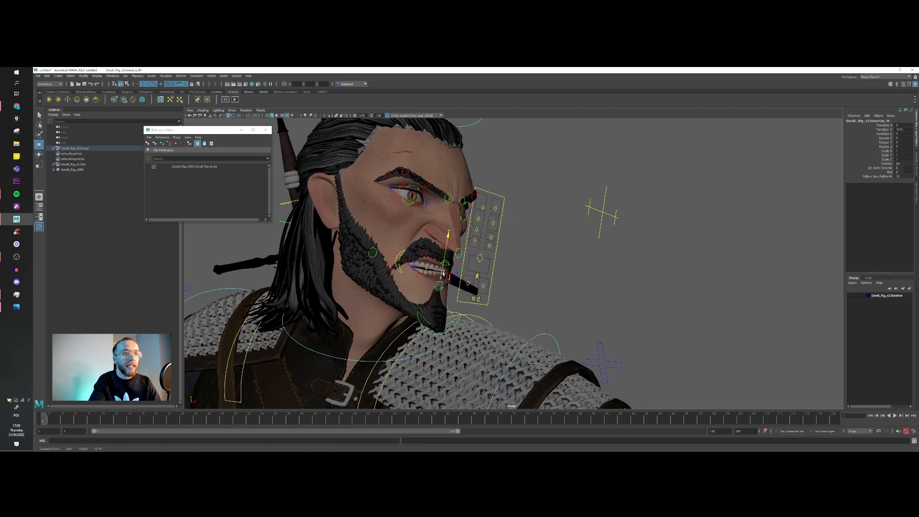
pyautogui.click(399, 268)
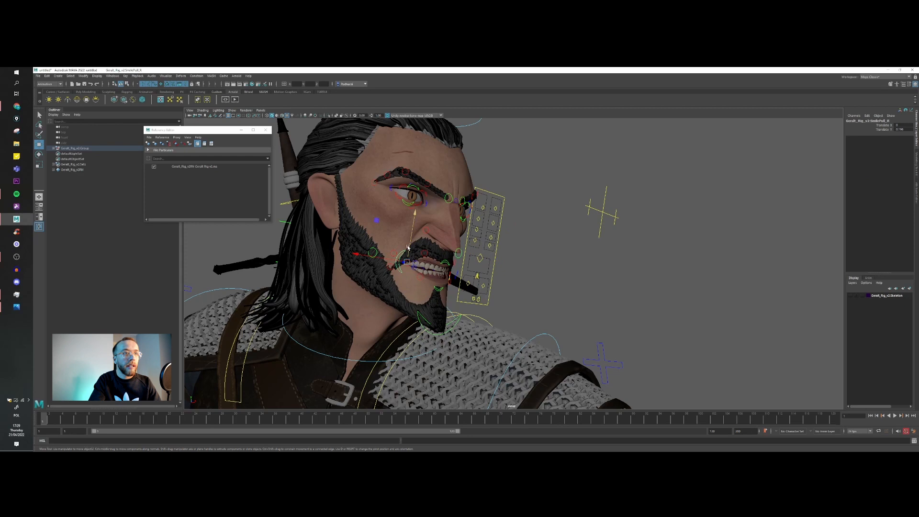
pyautogui.click(468, 283)
pyautogui.moveTo(470, 270)
pyautogui.mouseDown()
pyautogui.moveTo(500, 294)
pyautogui.moveTo(462, 270)
pyautogui.mouseUp()
pyautogui.scroll(-10, 508, 305)
pyautogui.scroll(3, 481, 295)
pyautogui.scroll(4, 393, 228)
# Step: Rotate the base FK hair controls on both sides so the strands swing back from the head
pyautogui.keyDown('alt'); pyautogui.moveTo(393, 228); pyautogui.dragTo(439, 216); pyautogui.keyUp('alt')
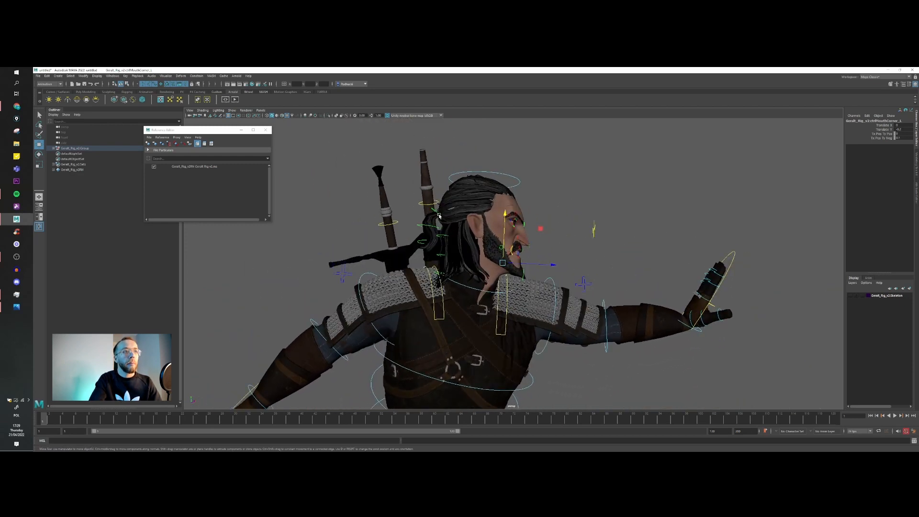
pyautogui.click(424, 228)
pyautogui.keyDown('shift'); pyautogui.click(420, 241); pyautogui.keyUp('shift')
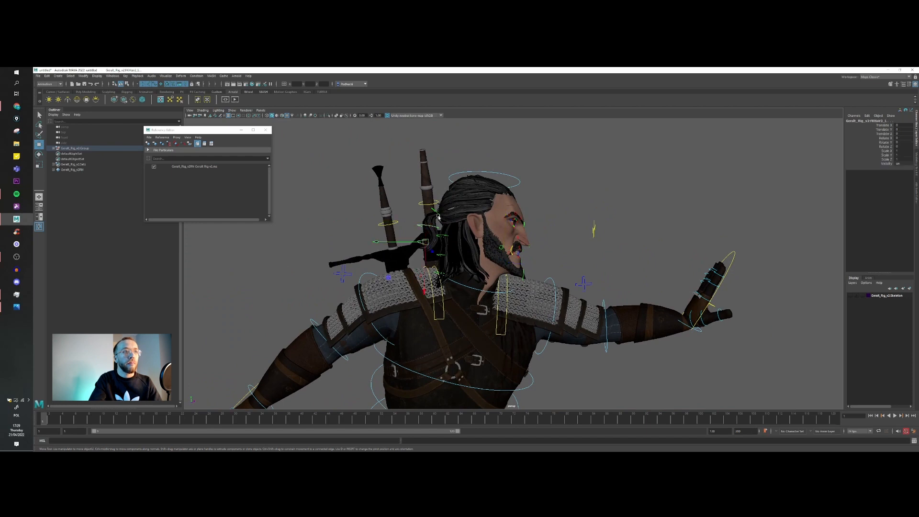
pyautogui.press('e')
pyautogui.moveTo(437, 217); pyautogui.dragTo(457, 273)
pyautogui.press('w')
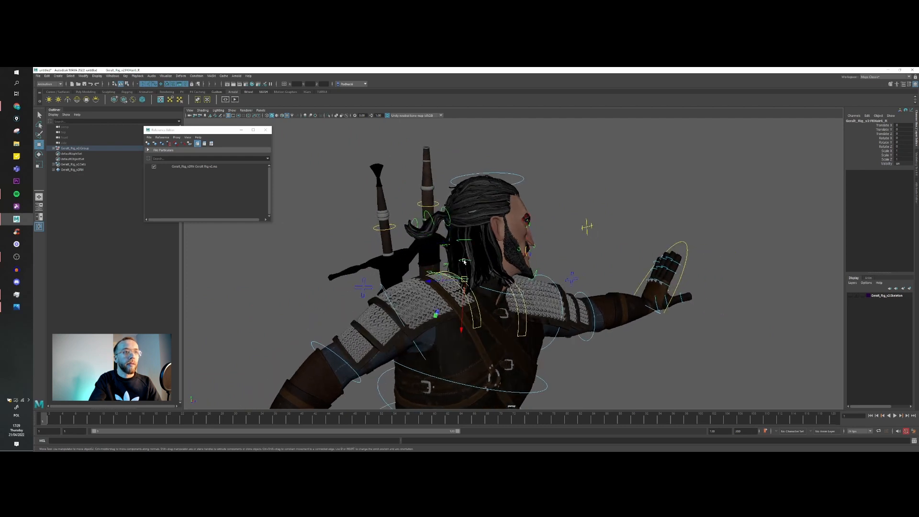
pyautogui.press('e')
pyautogui.moveTo(482, 264)
pyautogui.keyDown('alt'); pyautogui.mouseDown()
pyautogui.moveTo(412, 268)
pyautogui.moveTo(532, 257)
pyautogui.moveTo(482, 274)
pyautogui.mouseUp(); pyautogui.keyUp('alt')
pyautogui.press('w')
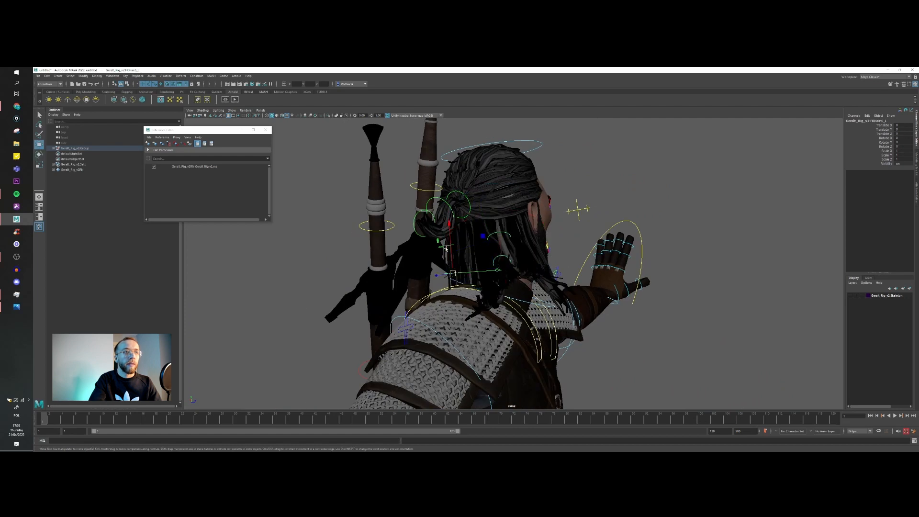
# Step: Rotate the remaining hair controls to spread the loose strands out behind the neck
pyautogui.press('e')
pyautogui.keyDown('alt'); pyautogui.moveTo(495, 286); pyautogui.dragTo(429, 261); pyautogui.keyUp('alt')
pyautogui.moveTo(496, 219); pyautogui.dragTo(446, 260)
pyautogui.moveTo(518, 204); pyautogui.dragTo(545, 217)
pyautogui.keyDown('alt'); pyautogui.moveTo(525, 253); pyautogui.dragTo(507, 261); pyautogui.keyUp('alt')
pyautogui.press('w')
# Step: Adjust the left FK scapula control to refine the shoulder of the extended arm
pyautogui.click(485, 281)
pyautogui.press('e')
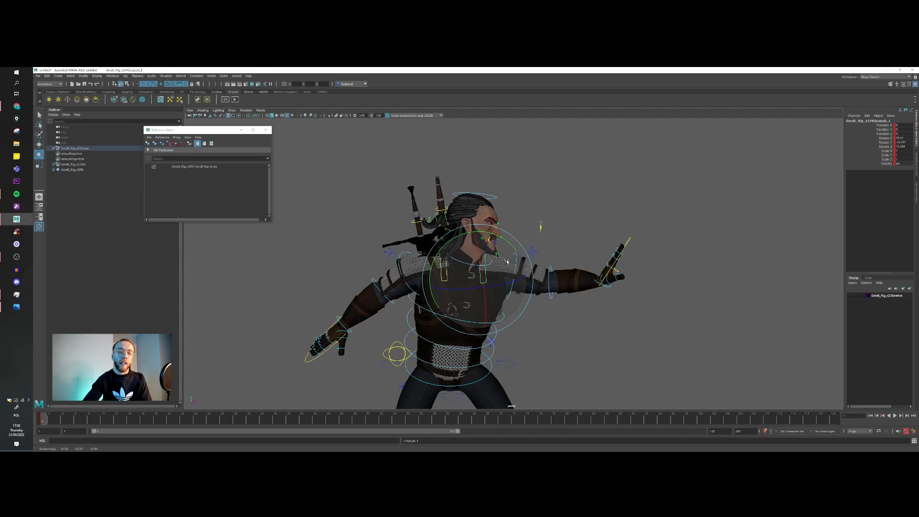
pyautogui.keyDown('alt'); pyautogui.moveTo(553, 265); pyautogui.dragTo(607, 278, button='right'); pyautogui.keyUp('alt')
pyautogui.keyDown('alt'); pyautogui.moveTo(605, 278); pyautogui.dragTo(565, 282); pyautogui.keyUp('alt')
pyautogui.press('w')
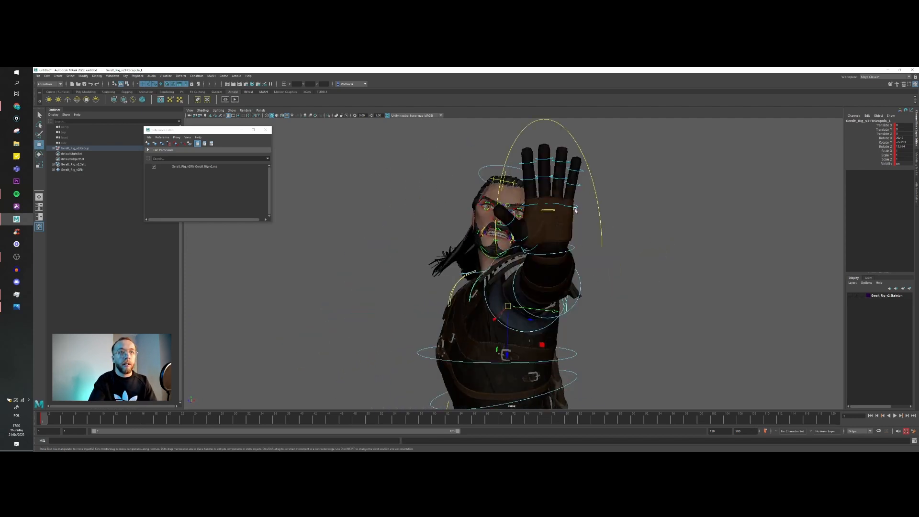
# Step: Rotate the left pinky's base control to spread it away from the other fingers
pyautogui.click(574, 208)
pyautogui.keyDown('alt'); pyautogui.moveTo(573, 208); pyautogui.dragTo(566, 223, button='middle'); pyautogui.keyUp('alt')
pyautogui.press('e')
pyautogui.moveTo(584, 195); pyautogui.dragTo(599, 253)
pyautogui.keyDown('alt'); pyautogui.moveTo(599, 254); pyautogui.dragTo(611, 282, button='right'); pyautogui.keyUp('alt')
pyautogui.keyDown('alt'); pyautogui.moveTo(611, 283); pyautogui.dragTo(582, 287); pyautogui.keyUp('alt')
pyautogui.press('w')
# Step: Rotate further finger controls on the left hand to open the fingers into a natural spread
pyautogui.click(578, 293)
pyautogui.click(578, 291)
pyautogui.press('e')
pyautogui.moveTo(563, 246); pyautogui.dragTo(436, 288)
pyautogui.press('w')
pyautogui.click(565, 245)
pyautogui.click(565, 243)
pyautogui.press('e')
pyautogui.press('w')
pyautogui.click(487, 325)
pyautogui.press('e')
pyautogui.press('w')
pyautogui.press('e')
pyautogui.press('w')
# Step: Rotate joint controls of the left middle and pinky fingers to give them a slight bend
pyautogui.click(476, 203)
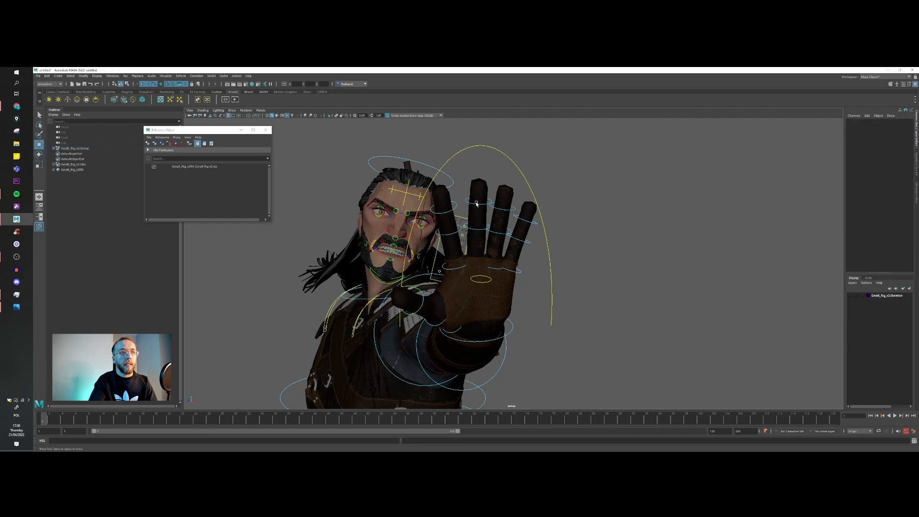
pyautogui.keyDown('shift'); pyautogui.click(470, 231); pyautogui.keyUp('shift')
pyautogui.hotkey('ctrl', 'z')
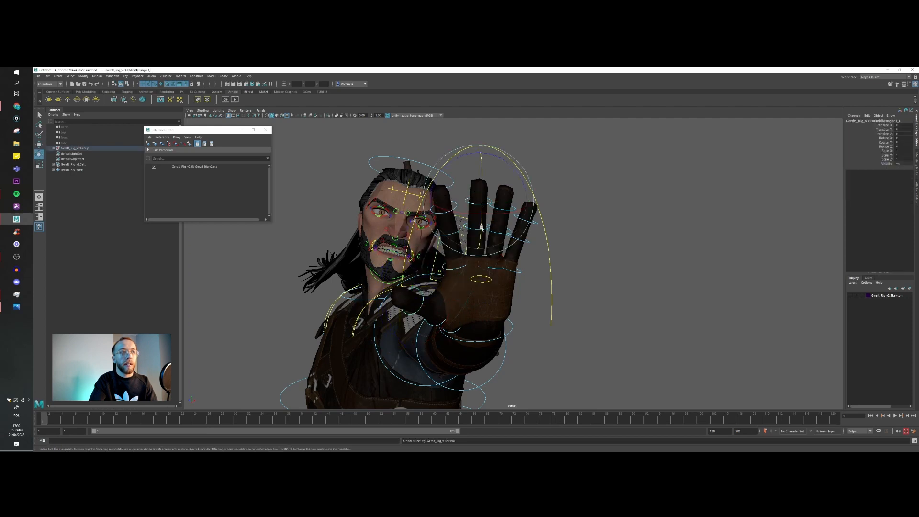
pyautogui.keyDown('shift'); pyautogui.click(472, 232); pyautogui.keyUp('shift')
pyautogui.keyDown('alt'); pyautogui.moveTo(471, 232); pyautogui.dragTo(506, 249); pyautogui.keyUp('alt')
pyautogui.keyDown('alt'); pyautogui.moveTo(507, 248); pyautogui.dragTo(450, 237, button='middle'); pyautogui.keyUp('alt')
pyautogui.press('e')
pyautogui.moveTo(510, 232); pyautogui.dragTo(477, 229)
pyautogui.press('w')
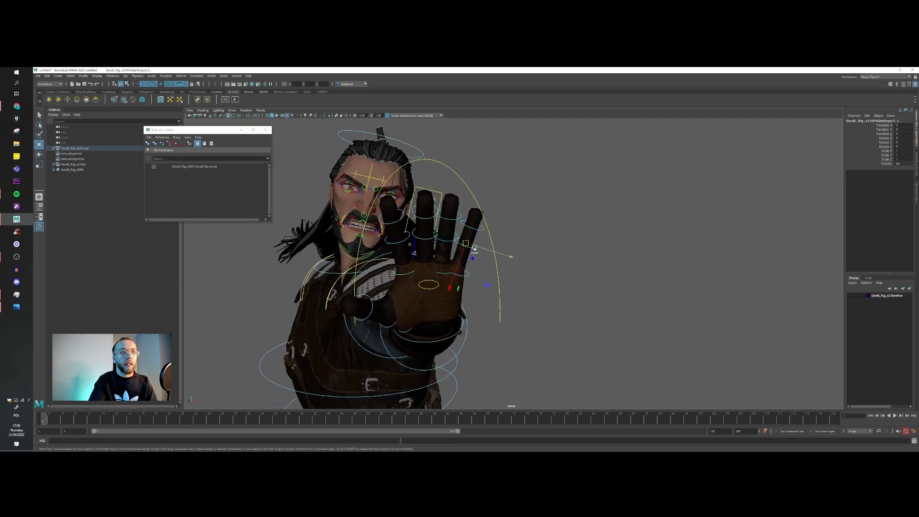
pyautogui.press('e')
pyautogui.moveTo(467, 273); pyautogui.dragTo(381, 221)
pyautogui.press('w')
# Step: Rotate the left index finger's joint controls, checking the bend from the side and front of the hand
pyautogui.click(383, 223)
pyautogui.click(390, 246)
pyautogui.press('e')
pyautogui.moveTo(367, 223); pyautogui.dragTo(370, 221)
pyautogui.moveTo(381, 225)
pyautogui.keyDown('alt'); pyautogui.mouseDown()
pyautogui.moveTo(373, 226)
pyautogui.moveTo(403, 229)
pyautogui.moveTo(386, 218)
pyautogui.mouseUp(); pyautogui.keyUp('alt')
pyautogui.press('w')
pyautogui.press('e')
pyautogui.press('w')
pyautogui.click(383, 239)
pyautogui.press('e')
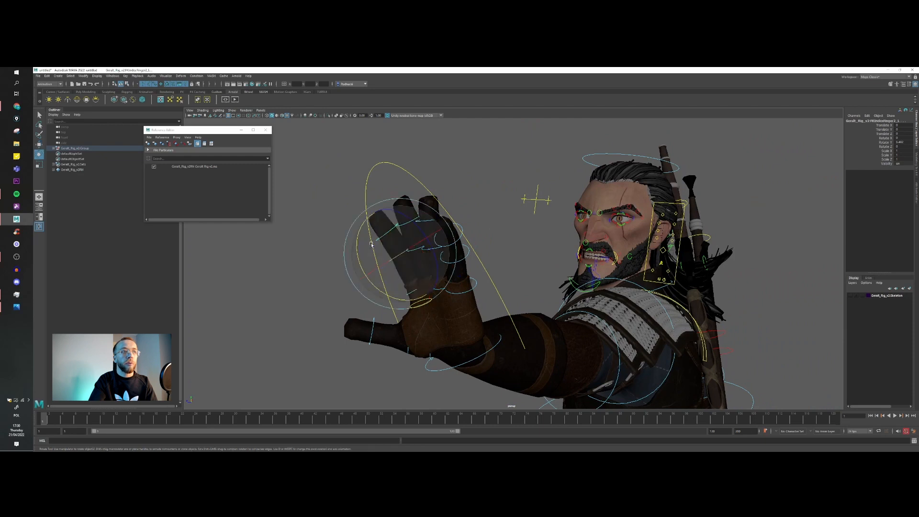
pyautogui.moveTo(359, 242); pyautogui.dragTo(553, 259)
pyautogui.press('w')
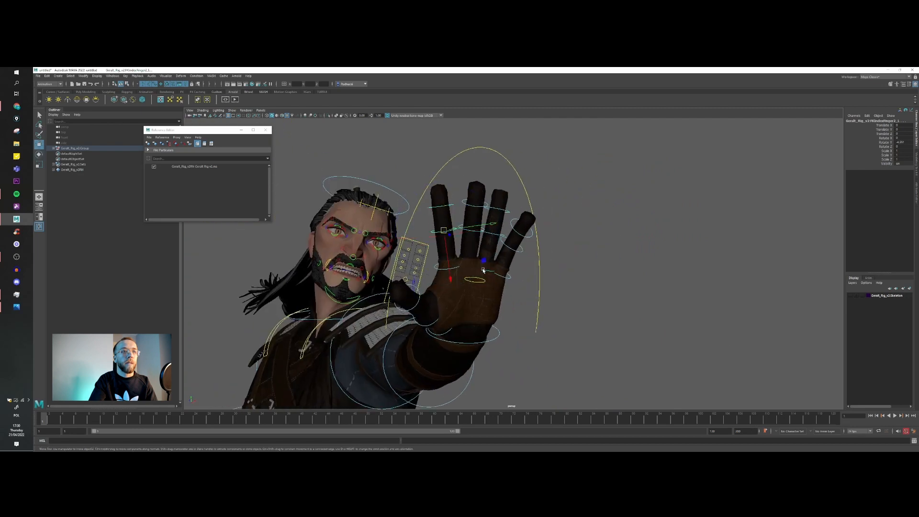
# Step: Rotate the left pinky control to refine the finger's bend
pyautogui.click(518, 253)
pyautogui.press('e')
pyautogui.moveTo(531, 244); pyautogui.dragTo(536, 230)
pyautogui.press('w')
pyautogui.keyDown('alt'); pyautogui.moveTo(493, 271); pyautogui.dragTo(499, 247); pyautogui.keyUp('alt')
# Step: Rotate the left middle finger's base control to adjust its spacing from the neighbouring fingers
pyautogui.click(458, 270)
pyautogui.press('e')
pyautogui.press('w')
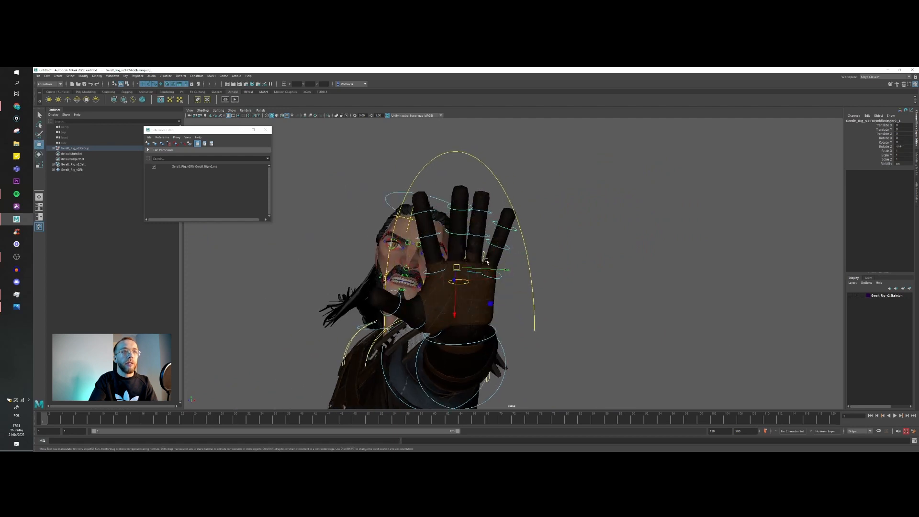
pyautogui.moveTo(461, 293)
pyautogui.keyDown('alt'); pyautogui.mouseDown()
pyautogui.moveTo(440, 289)
pyautogui.moveTo(498, 284)
pyautogui.moveTo(473, 279)
pyautogui.mouseUp(); pyautogui.keyUp('alt')
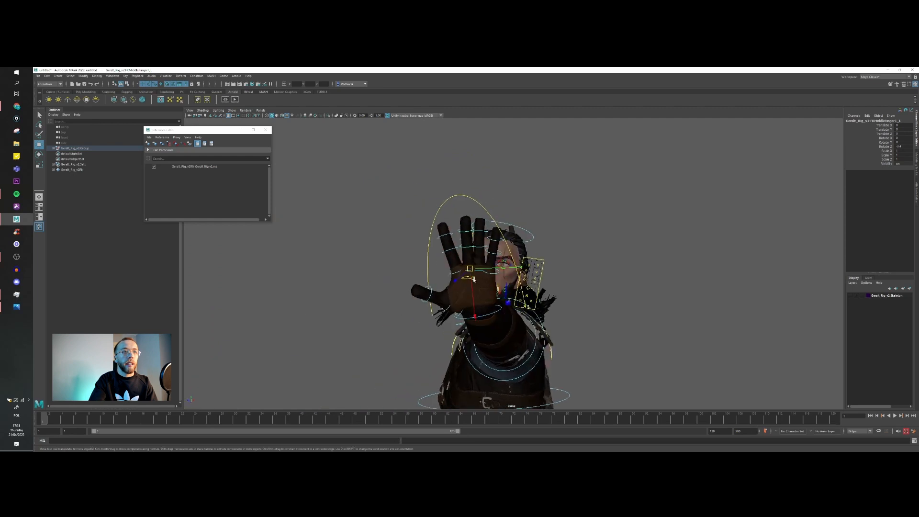
# Step: Rotate the left pinky's base control to finish the open-palm gesture
pyautogui.click(510, 263)
pyautogui.press('e')
pyautogui.moveTo(527, 248); pyautogui.dragTo(449, 223)
pyautogui.keyDown('alt'); pyautogui.moveTo(468, 283); pyautogui.dragTo(453, 241); pyautogui.keyUp('alt')
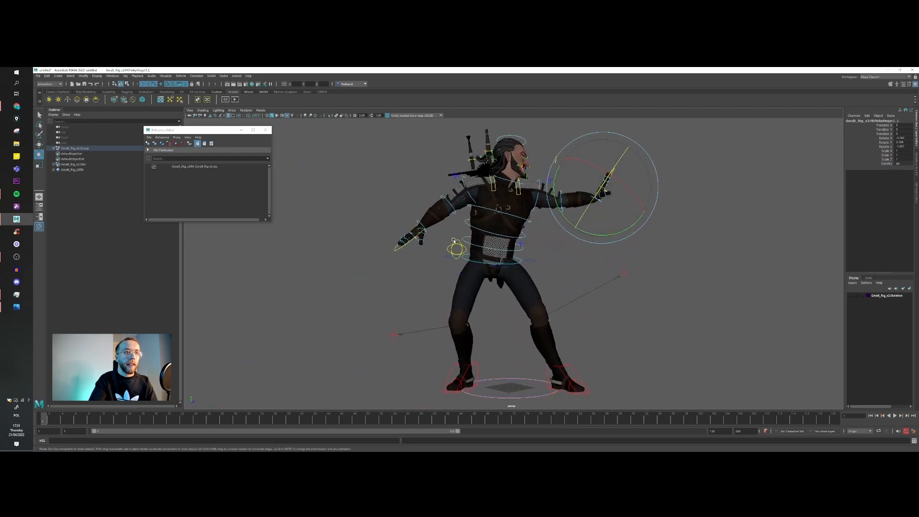
# Step: Rotate the hip swinger control to tilt and twist the pelvis over the planted feet
pyautogui.click(455, 245)
pyautogui.scroll(3, 460, 255)
pyautogui.click(470, 209)
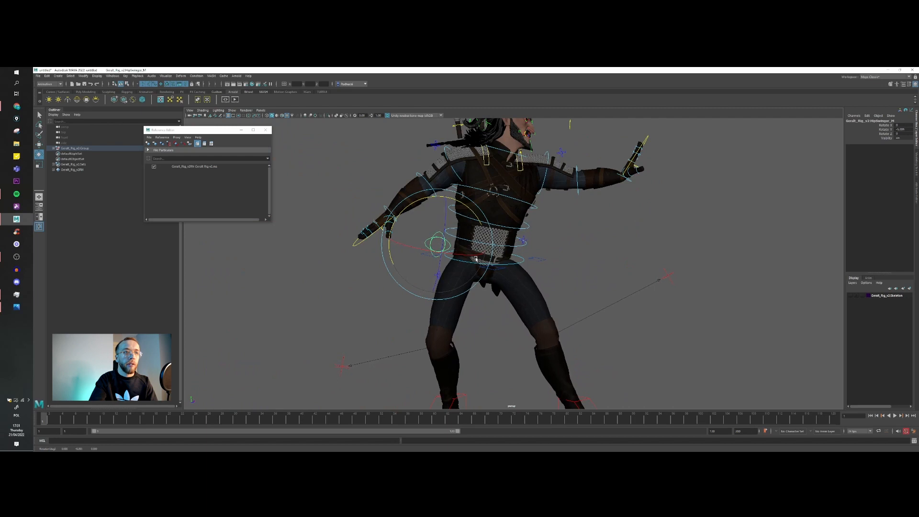
pyautogui.scroll(-3, 475, 258)
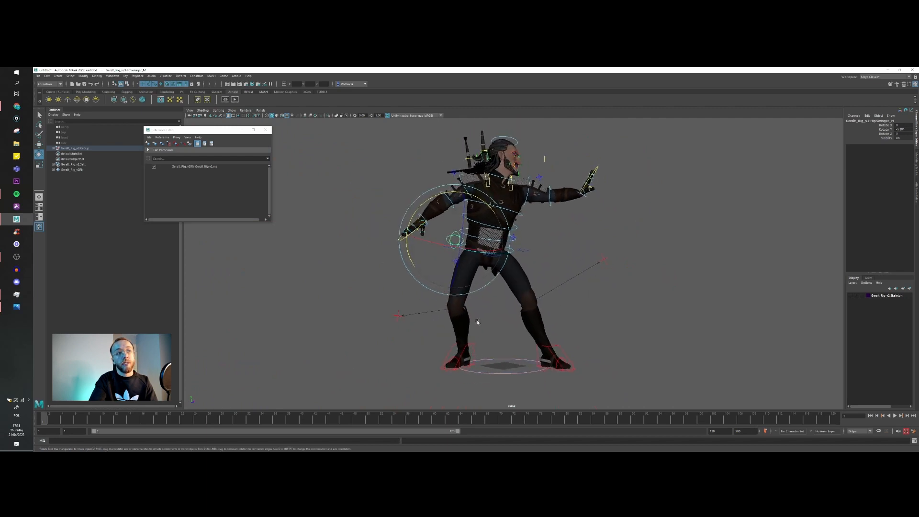
pyautogui.keyDown('alt'); pyautogui.moveTo(444, 236); pyautogui.dragTo(473, 269); pyautogui.keyUp('alt')
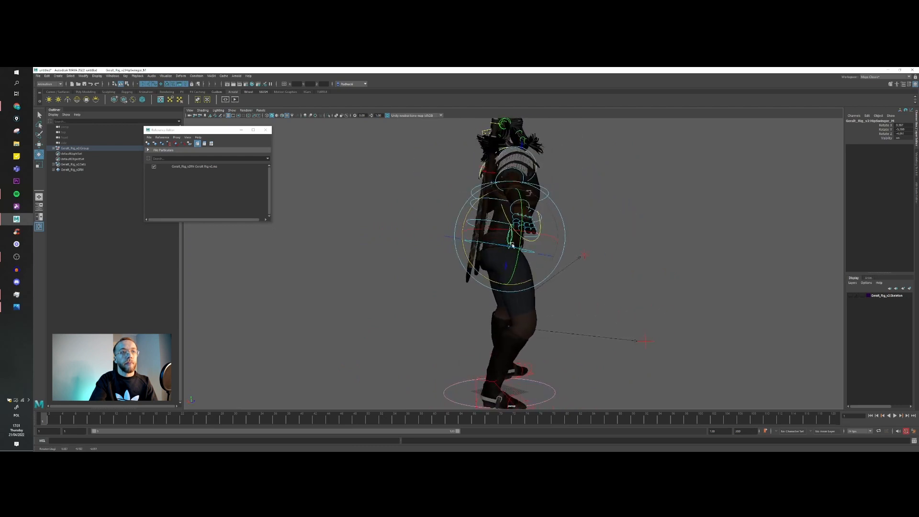
pyautogui.keyDown('alt'); pyautogui.moveTo(512, 245); pyautogui.dragTo(485, 281, button='middle'); pyautogui.keyUp('alt')
pyautogui.keyDown('alt'); pyautogui.moveTo(485, 280); pyautogui.dragTo(550, 275); pyautogui.keyUp('alt')
# Step: Rotate the right pinky's base control to curl the finger toward the palm
pyautogui.scroll(4, 550, 275)
pyautogui.keyDown('alt'); pyautogui.moveTo(550, 275); pyautogui.dragTo(530, 261, button='middle'); pyautogui.keyUp('alt')
pyautogui.keyDown('alt'); pyautogui.moveTo(530, 260); pyautogui.dragTo(440, 295); pyautogui.keyUp('alt')
pyautogui.keyDown('alt'); pyautogui.moveTo(440, 295); pyautogui.dragTo(515, 300, button='middle'); pyautogui.keyUp('alt')
pyautogui.scroll(3, 471, 303)
pyautogui.keyDown('alt'); pyautogui.moveTo(378, 328); pyautogui.dragTo(421, 322); pyautogui.keyUp('alt')
pyautogui.press('w')
pyautogui.keyDown('alt'); pyautogui.moveTo(314, 319); pyautogui.dragTo(356, 334); pyautogui.keyUp('alt')
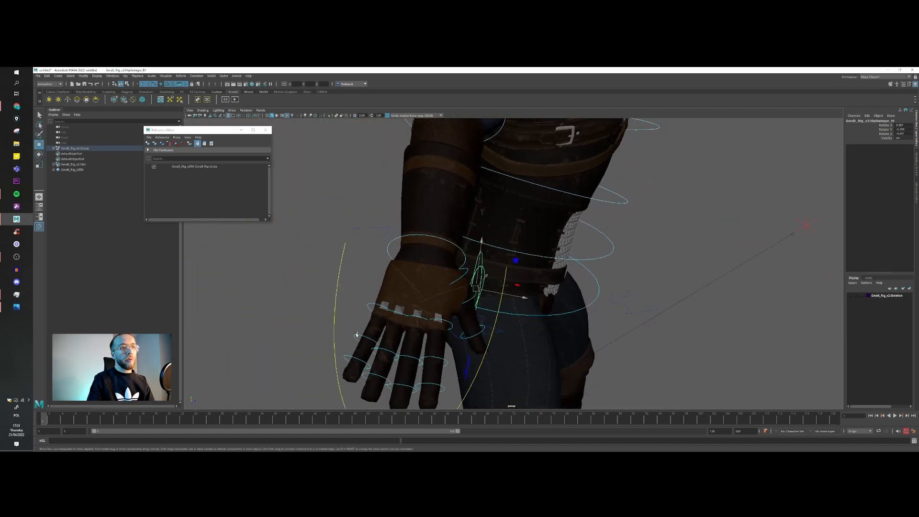
pyautogui.click(366, 329)
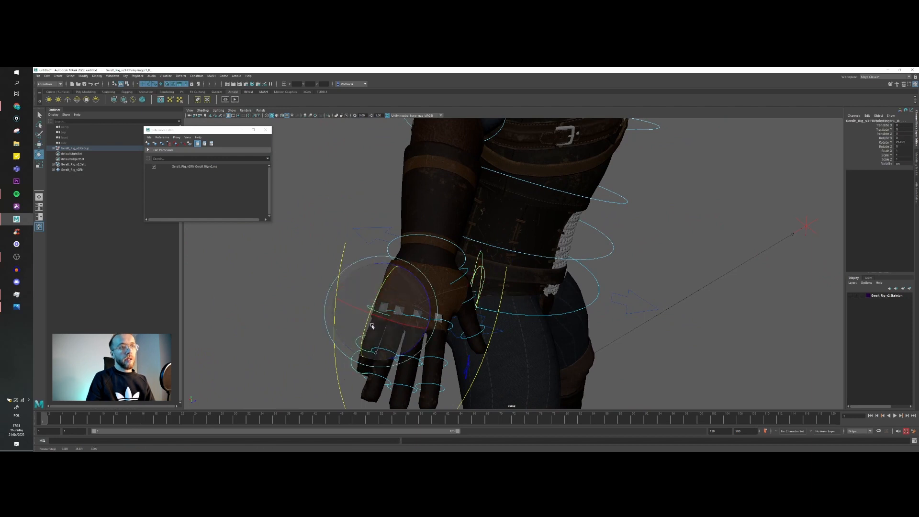
pyautogui.press('e')
pyautogui.moveTo(429, 302); pyautogui.dragTo(427, 296)
pyautogui.keyDown('alt'); pyautogui.moveTo(403, 338); pyautogui.dragTo(446, 367); pyautogui.keyUp('alt')
pyautogui.press('w')
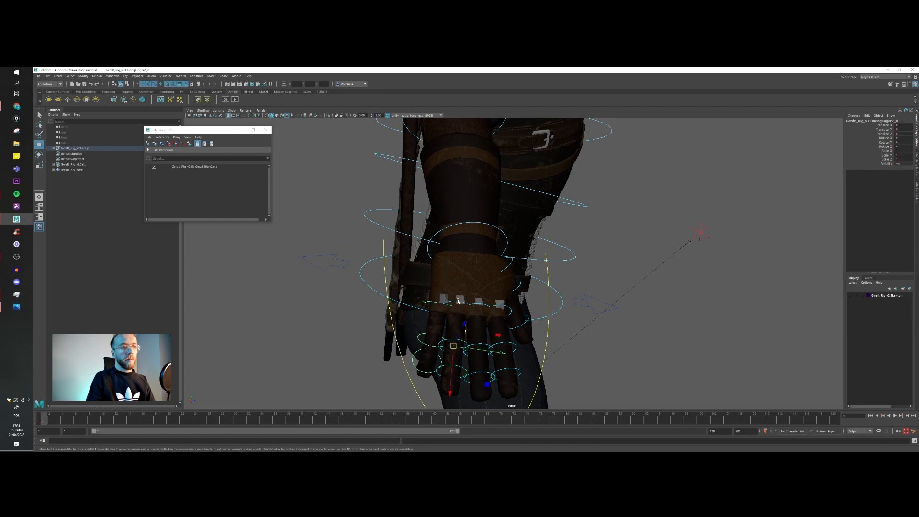
# Step: Rotate the right ring finger's base control to curl it alongside the pinky
pyautogui.scroll(-2, 470, 318)
pyautogui.press('e')
pyautogui.moveTo(475, 310); pyautogui.dragTo(665, 287)
pyautogui.keyDown('alt'); pyautogui.moveTo(670, 282); pyautogui.dragTo(517, 301, button='middle'); pyautogui.keyUp('alt')
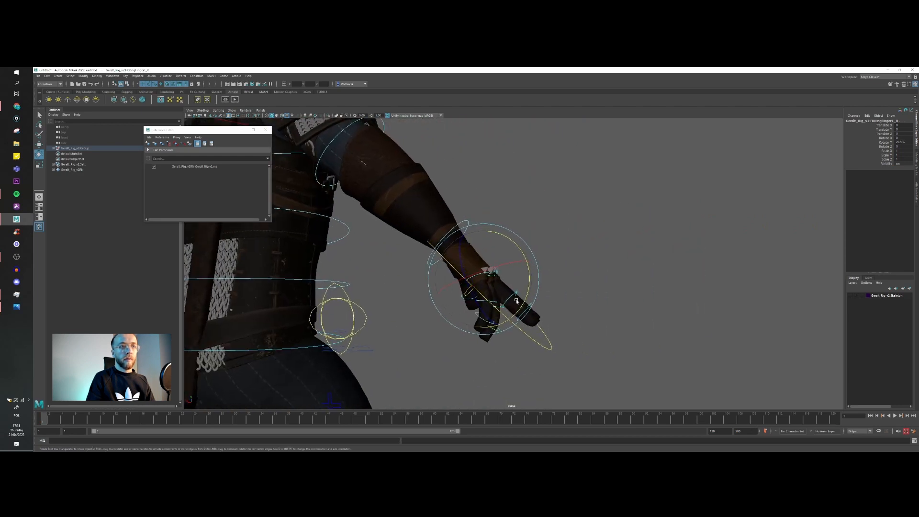
pyautogui.scroll(3, 516, 297)
pyautogui.moveTo(515, 283); pyautogui.dragTo(439, 328)
# Step: Rotate the right middle finger's base control to curl it in line with the ring finger and pinky
pyautogui.press('w')
pyautogui.click(431, 326)
pyautogui.click(431, 328)
pyautogui.keyDown('shift'); pyautogui.click(419, 306); pyautogui.keyUp('shift')
pyautogui.keyDown('shift'); pyautogui.click(420, 307); pyautogui.keyUp('shift')
pyautogui.hotkey('ctrl', 'z')
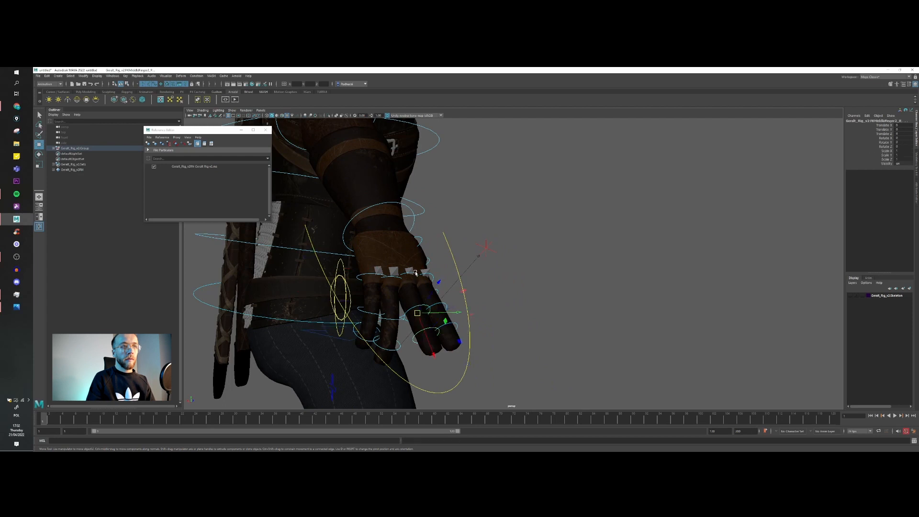
pyautogui.moveTo(424, 278); pyautogui.dragTo(408, 280)
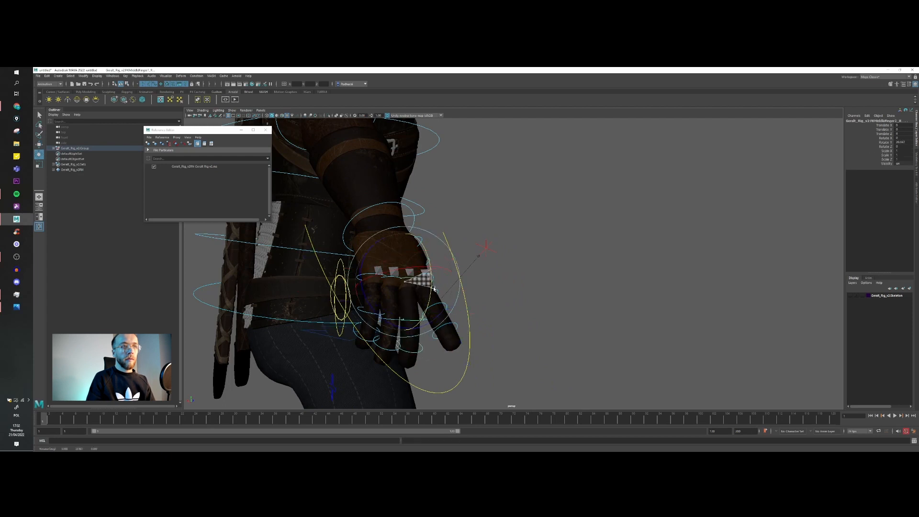
pyautogui.press('w')
pyautogui.click(409, 278)
pyautogui.click(461, 242)
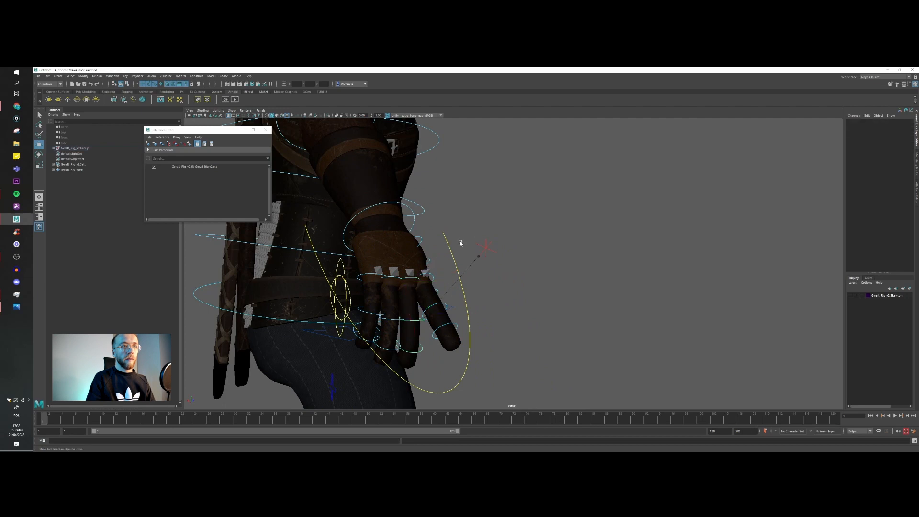
pyautogui.click(410, 278)
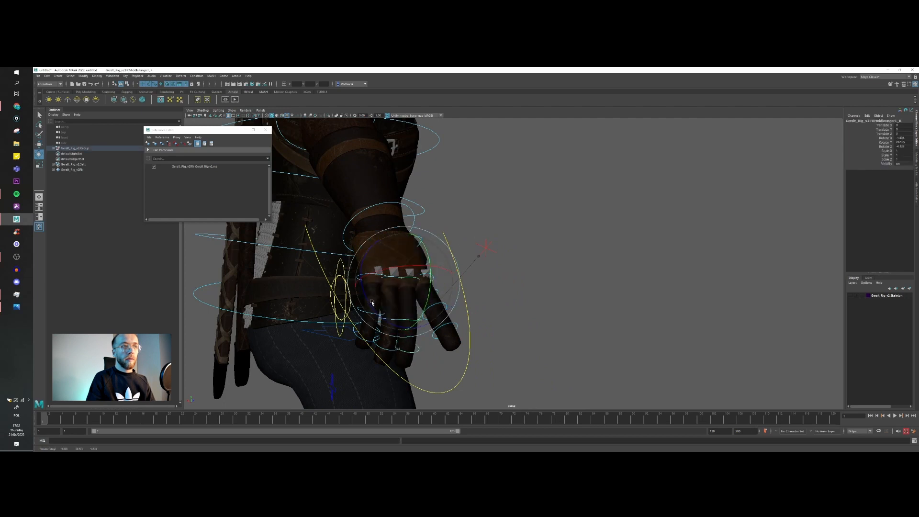
# Step: Adjust the base rotations of the right pinky and ring finger to even out the curled hand
pyautogui.click(374, 275)
pyautogui.press('e')
pyautogui.moveTo(405, 269); pyautogui.dragTo(397, 287)
pyautogui.press('w')
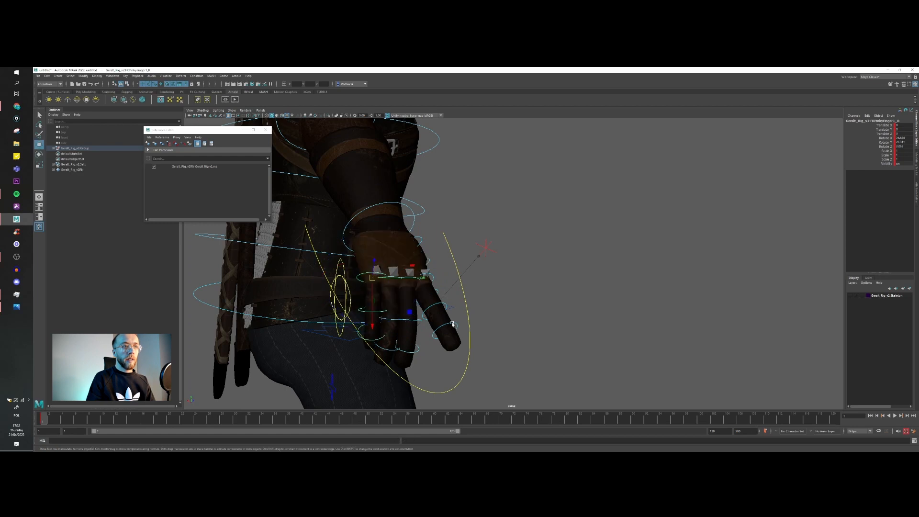
pyautogui.click(432, 276)
pyautogui.press('e')
pyautogui.moveTo(445, 266); pyautogui.dragTo(450, 283)
pyautogui.keyDown('alt'); pyautogui.moveTo(450, 283); pyautogui.dragTo(365, 300); pyautogui.keyUp('alt')
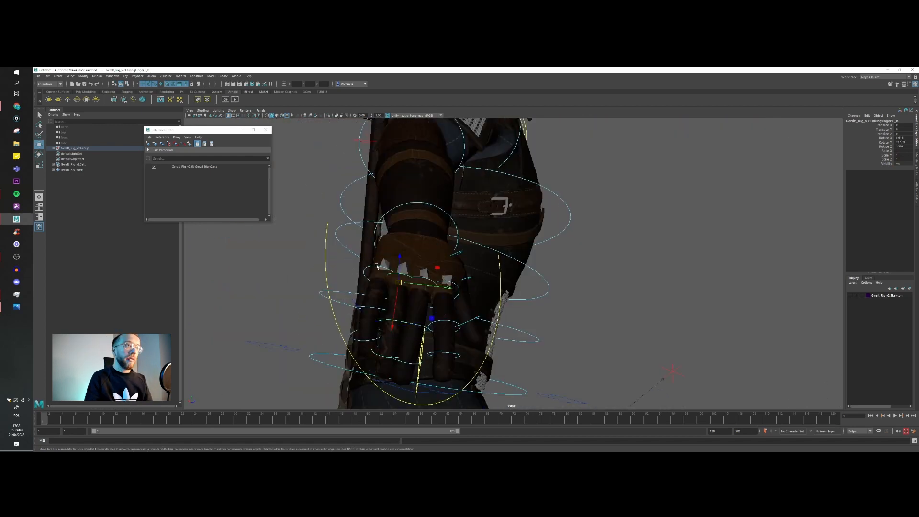
# Step: Rotate the right pinky's base control again to refine its curl and spread beside the ring finger
pyautogui.click(377, 266)
pyautogui.press('e')
pyautogui.moveTo(404, 308); pyautogui.dragTo(460, 269)
pyautogui.scroll(-3, 459, 268)
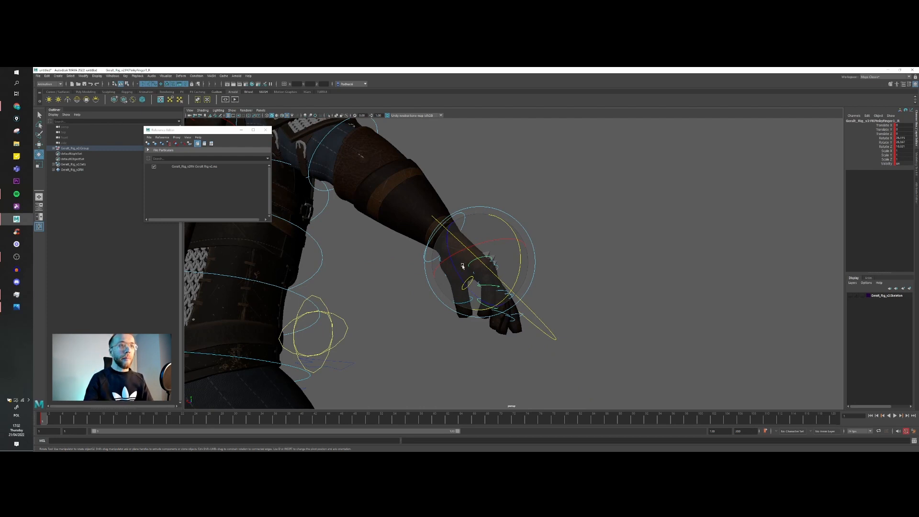
pyautogui.keyDown('alt'); pyautogui.moveTo(460, 268); pyautogui.dragTo(490, 283); pyautogui.keyUp('alt')
# Step: Rotate the right thumb's base control to bring the thumb closer to the palm
pyautogui.press('w')
pyautogui.click(494, 286)
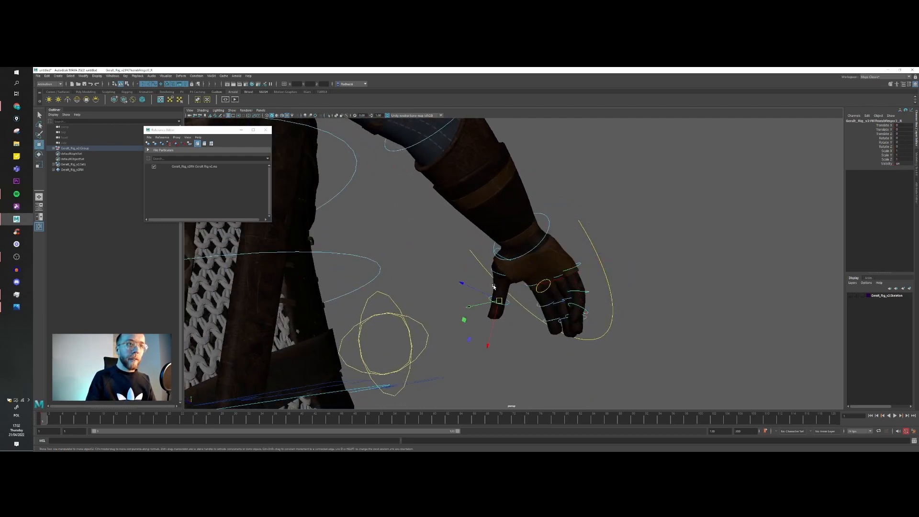
pyautogui.keyDown('shift'); pyautogui.click(493, 273); pyautogui.keyUp('shift')
pyautogui.press('e')
pyautogui.moveTo(545, 253); pyautogui.dragTo(505, 250)
# Step: Rotate the right FK wrist control to bend and twist the lowered rear hand
pyautogui.scroll(-8, 534, 249)
pyautogui.press('w')
pyautogui.click(503, 248)
pyautogui.press('e')
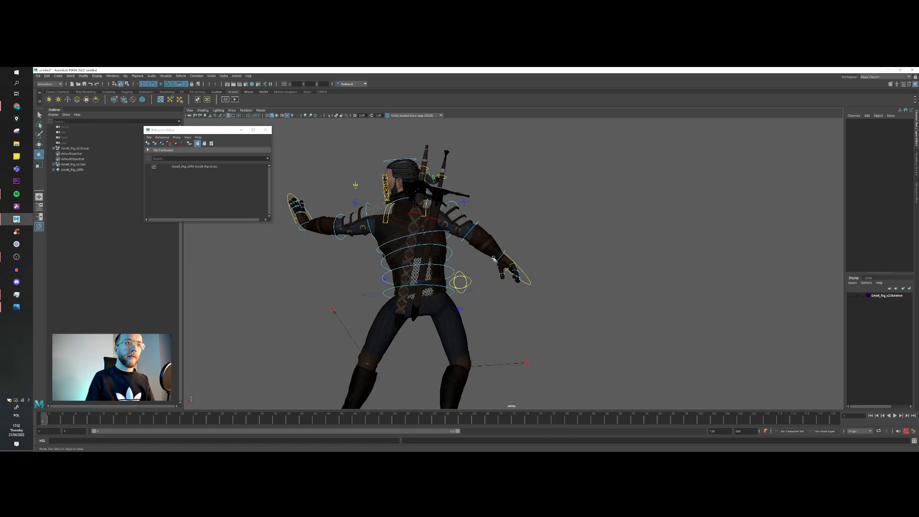
pyautogui.click(500, 259)
pyautogui.moveTo(478, 260); pyautogui.dragTo(461, 287)
pyautogui.keyDown('alt'); pyautogui.moveTo(465, 282); pyautogui.dragTo(420, 266); pyautogui.keyUp('alt')
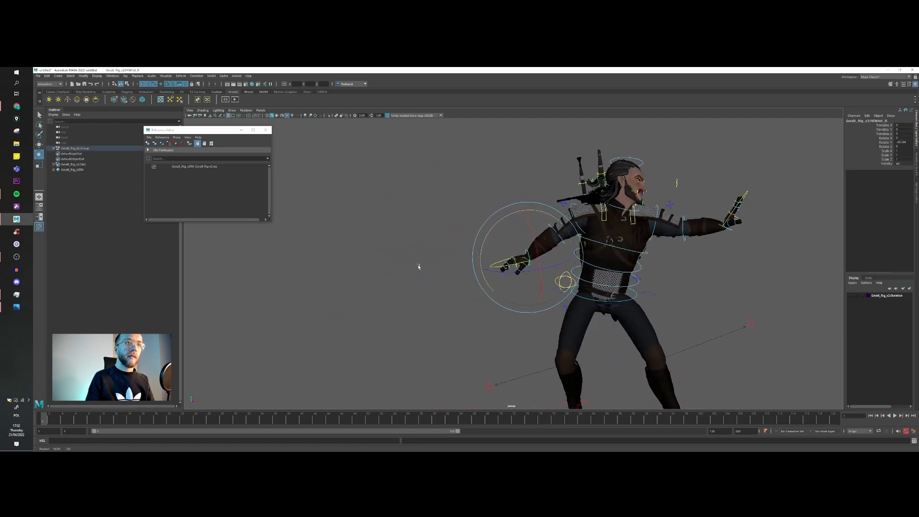
pyautogui.moveTo(547, 244); pyautogui.dragTo(536, 227)
pyautogui.scroll(-3, 536, 228)
pyautogui.keyDown('alt'); pyautogui.moveTo(537, 240); pyautogui.dragTo(486, 229, button='middle'); pyautogui.keyUp('alt')
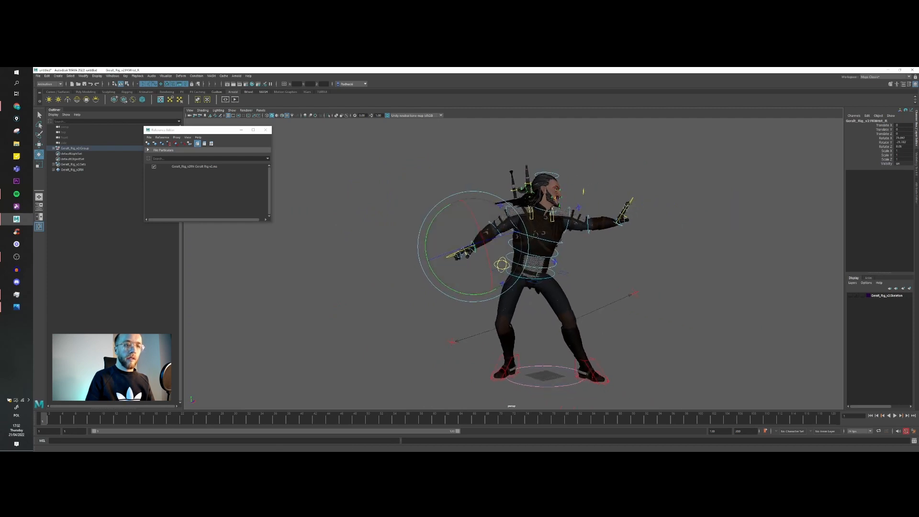
# Step: Check the pose against the photo reference and adjust the right knee's pole vector and right foot's IK control
pyautogui.hotkey('alt', 'Tab')
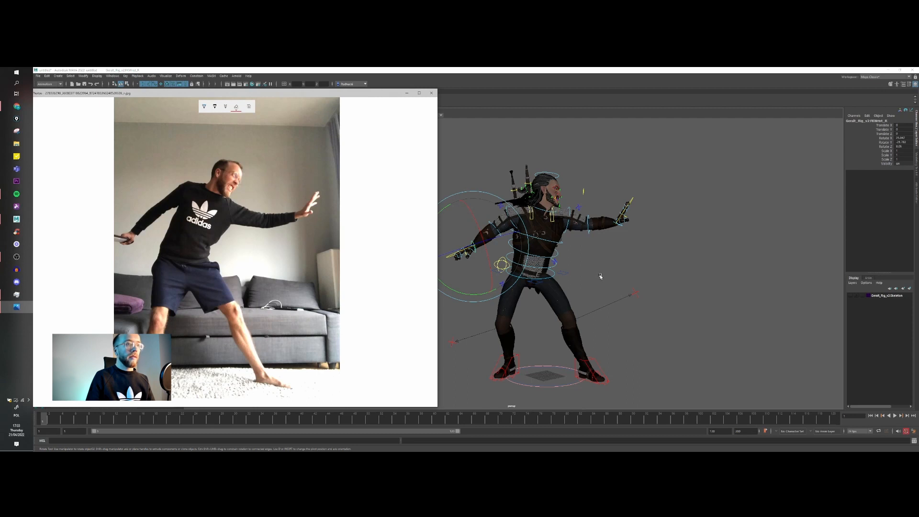
pyautogui.hotkey('alt', 'Tab')
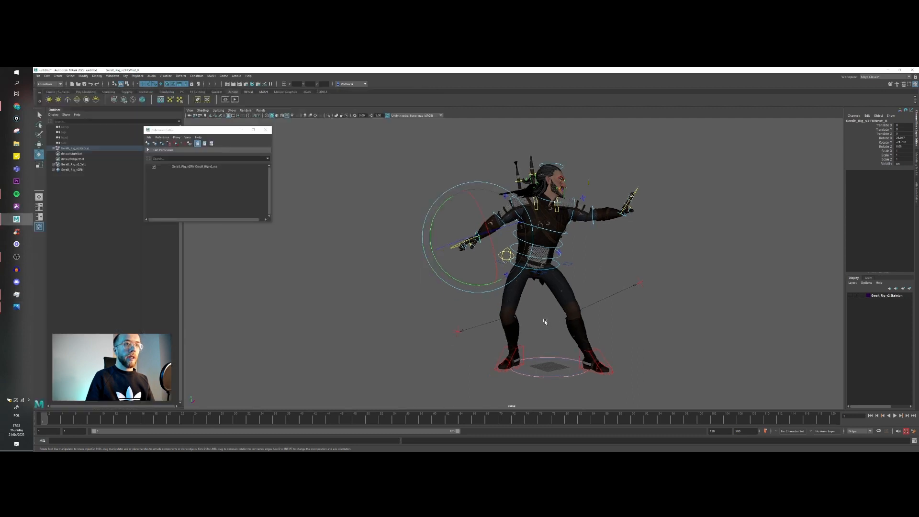
pyautogui.click(455, 335)
pyautogui.press('w')
pyautogui.moveTo(471, 335); pyautogui.dragTo(548, 327)
pyautogui.click(503, 362)
pyautogui.keyDown('alt'); pyautogui.moveTo(548, 327); pyautogui.dragTo(580, 354, button='middle'); pyautogui.keyUp('alt')
pyautogui.scroll(5, 577, 352)
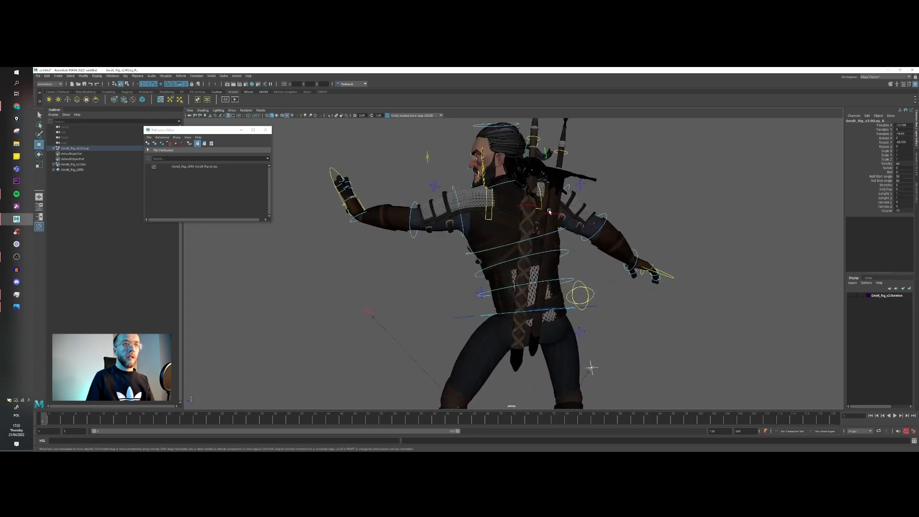
# Step: Rotate the two FK scabbard controls on the back to angle the sheathed swords
pyautogui.keyDown('alt'); pyautogui.moveTo(550, 219); pyautogui.dragTo(536, 243, button='middle'); pyautogui.keyUp('alt')
pyautogui.scroll(2, 536, 243)
pyautogui.click(529, 225)
pyautogui.press('e')
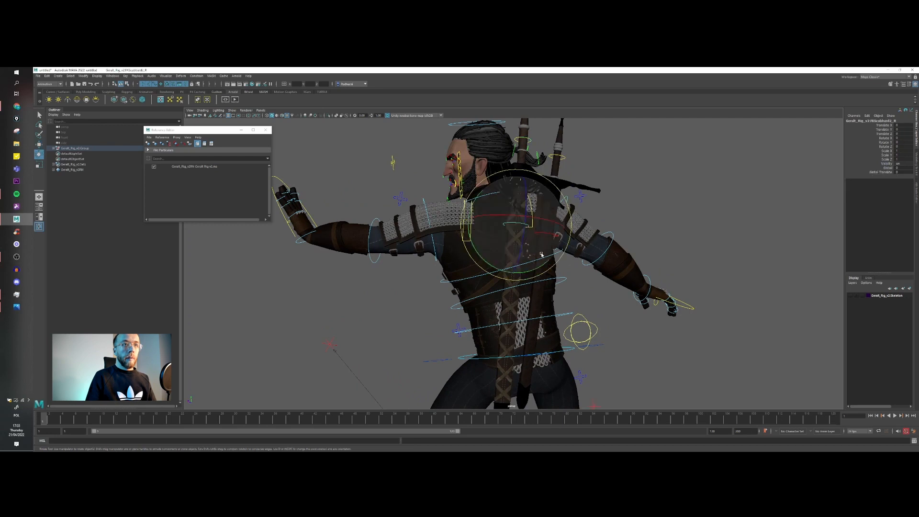
pyautogui.moveTo(548, 262); pyautogui.dragTo(531, 271)
pyautogui.press('w')
pyautogui.click(559, 236)
pyautogui.press('e')
pyautogui.press('w')
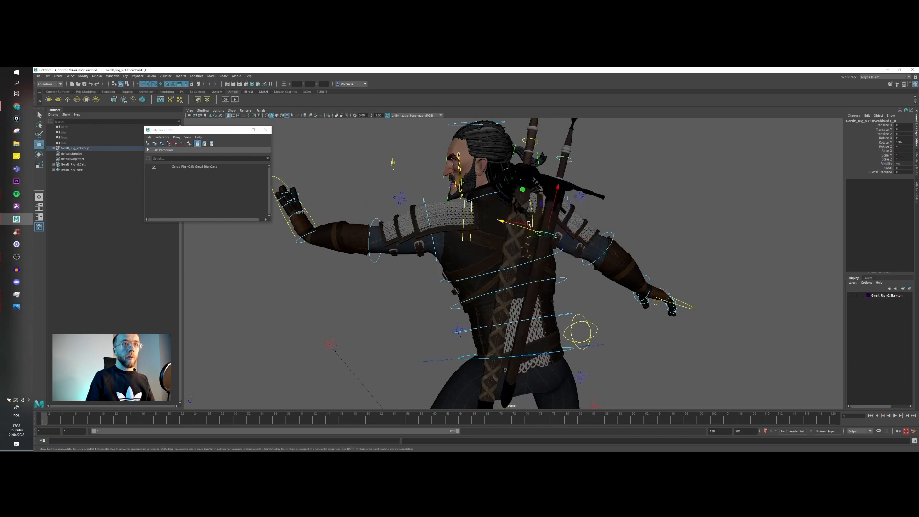
# Step: Fine-tune the rotation of the second FK scabbard control to match the body's lean
pyautogui.click(529, 225)
pyautogui.press('e')
pyautogui.scroll(-2, 510, 249)
pyautogui.moveTo(491, 272); pyautogui.dragTo(576, 288)
pyautogui.scroll(-3, 492, 271)
pyautogui.scroll(-3, 590, 295)
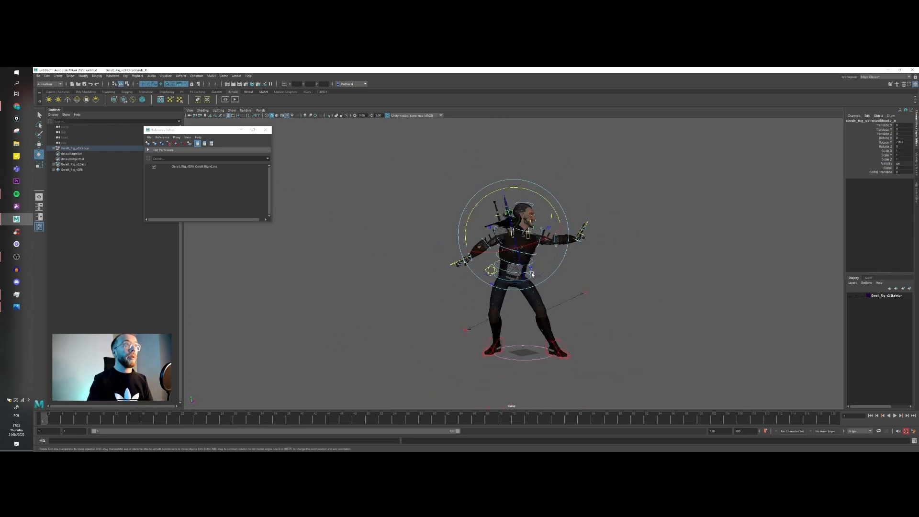
# Step: Show the character as a black silhouette using scene lighting, hide the NURBS curves, and examine the pose's outline
pyautogui.click(292, 116)
pyautogui.keyDown('alt'); pyautogui.moveTo(414, 173); pyautogui.dragTo(401, 173, button='middle'); pyautogui.keyUp('alt')
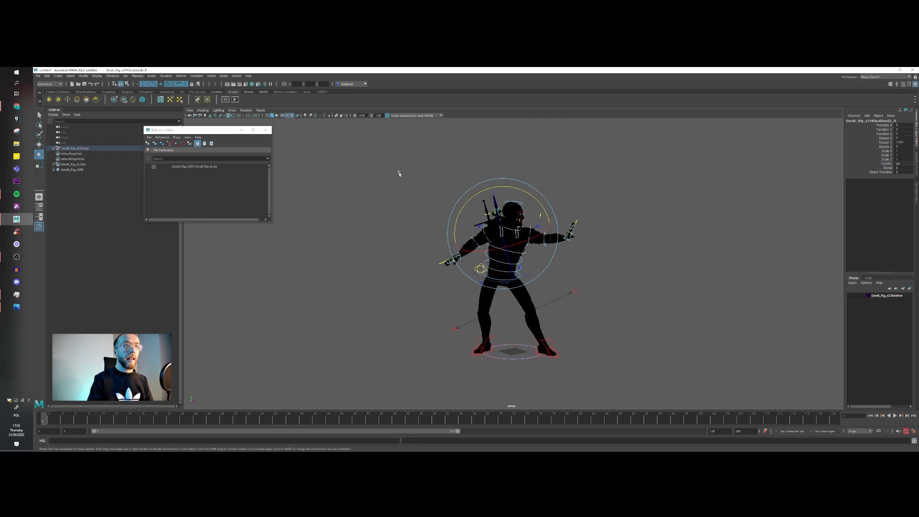
pyautogui.click(229, 111)
pyautogui.click(243, 144)
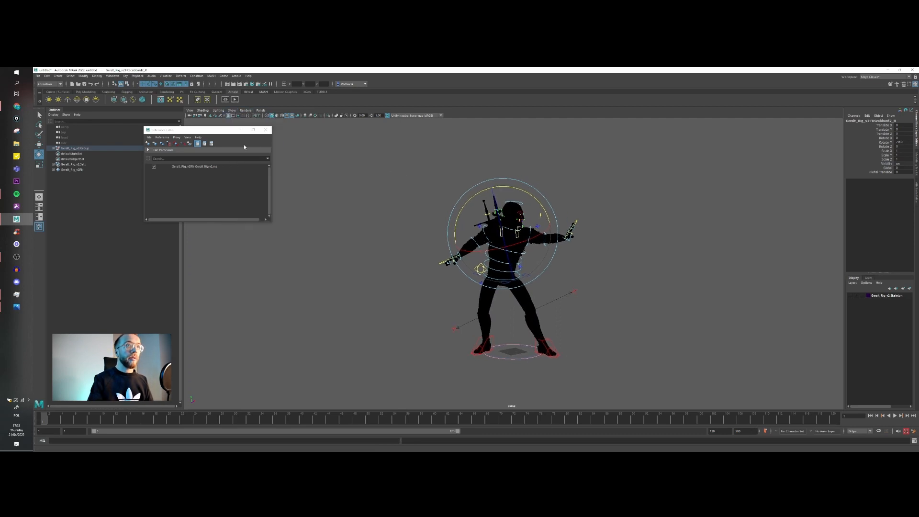
pyautogui.scroll(4, 515, 254)
pyautogui.keyDown('alt'); pyautogui.moveTo(533, 234); pyautogui.dragTo(518, 234, button='middle'); pyautogui.keyUp('alt')
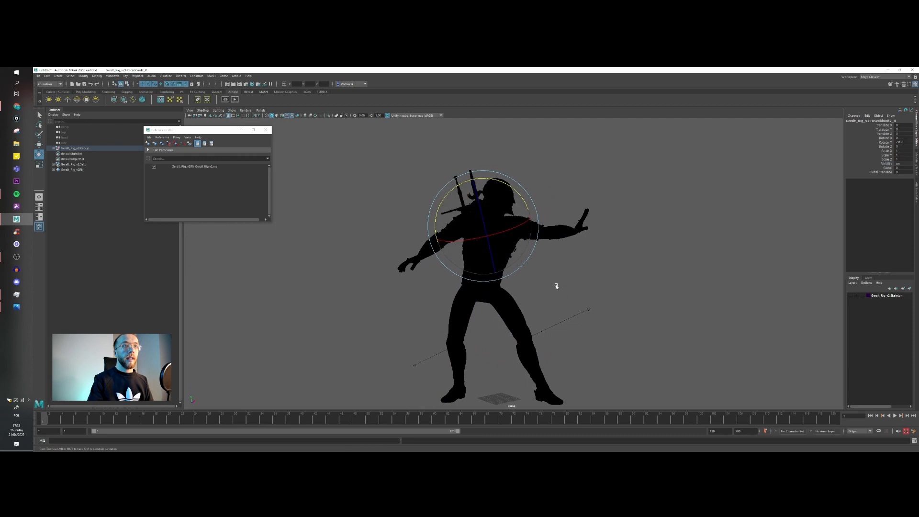
pyautogui.keyDown('alt'); pyautogui.moveTo(556, 286); pyautogui.dragTo(556, 280); pyautogui.keyUp('alt')
pyautogui.scroll(-2, 556, 273)
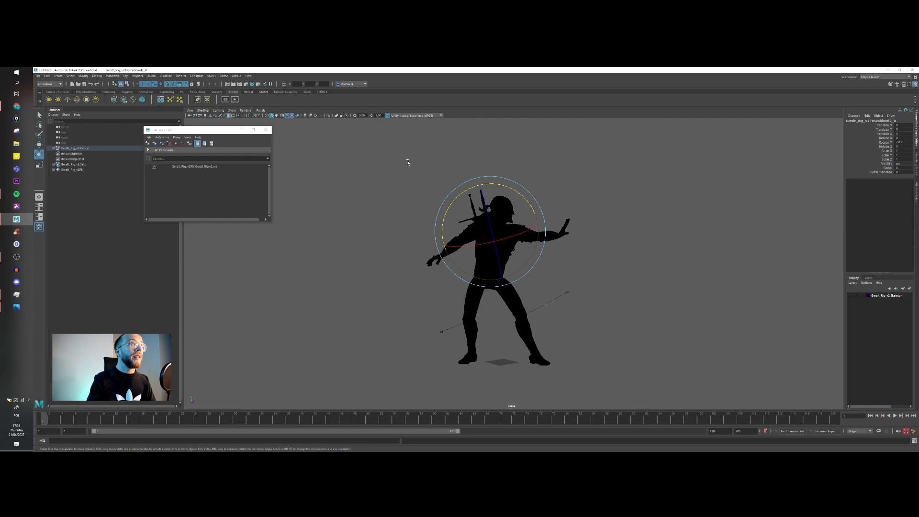
# Step: Restore the default viewport lighting and show the NURBS control curves again
pyautogui.click(293, 116)
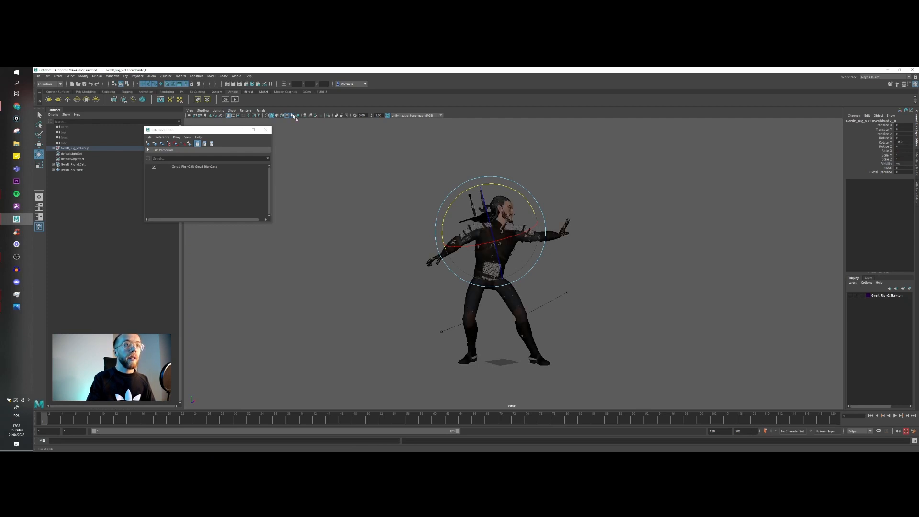
pyautogui.click(232, 111)
pyautogui.click(244, 144)
# Step: Move the root control slightly down and back to shift the body weight over the right leg
pyautogui.press('w')
pyautogui.click(520, 273)
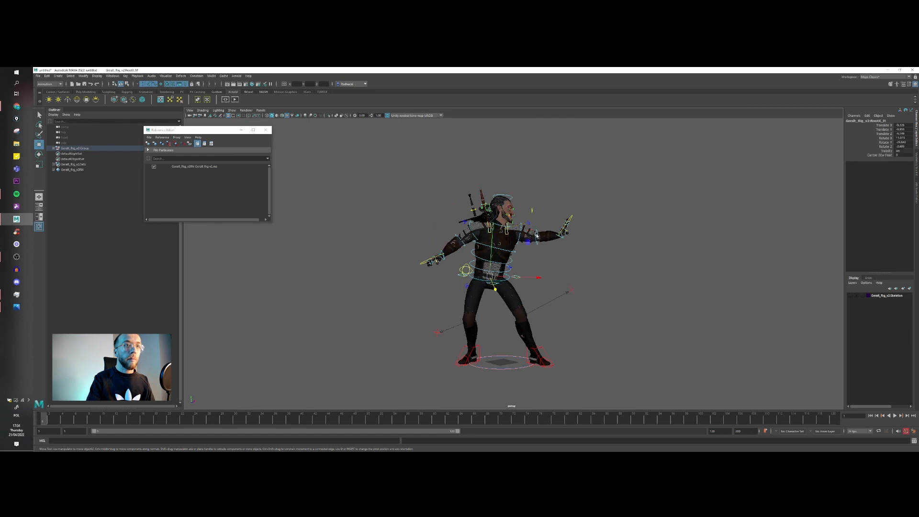
pyautogui.moveTo(528, 242); pyautogui.dragTo(529, 246, button='middle')
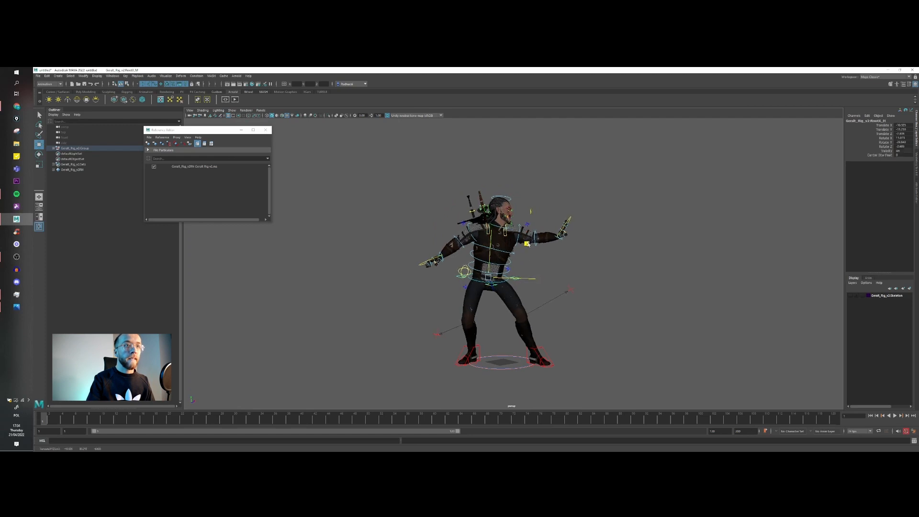
pyautogui.moveTo(530, 281); pyautogui.dragTo(529, 281)
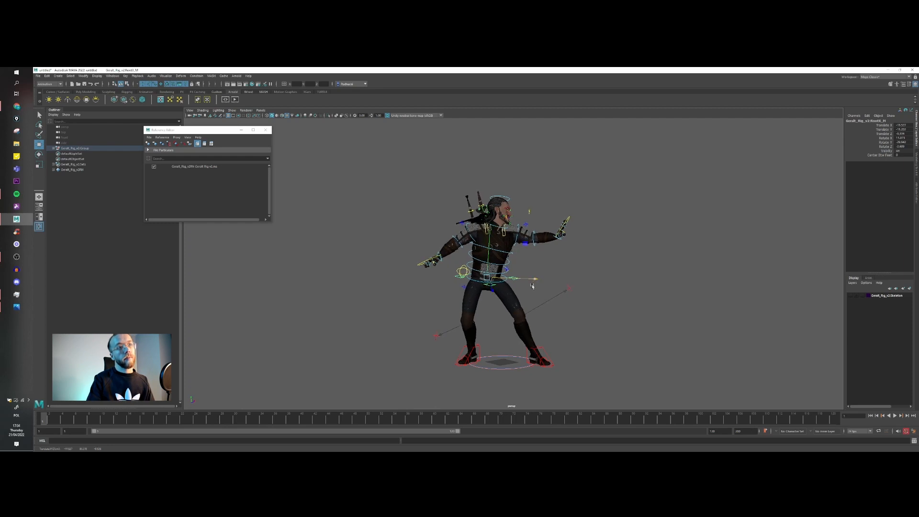
# Step: Move the left leg's pole vector to adjust the direction of the left knee
pyautogui.click(568, 288)
pyautogui.keyDown('alt'); pyautogui.moveTo(592, 276); pyautogui.dragTo(532, 299); pyautogui.keyUp('alt')
pyautogui.scroll(4, 516, 219)
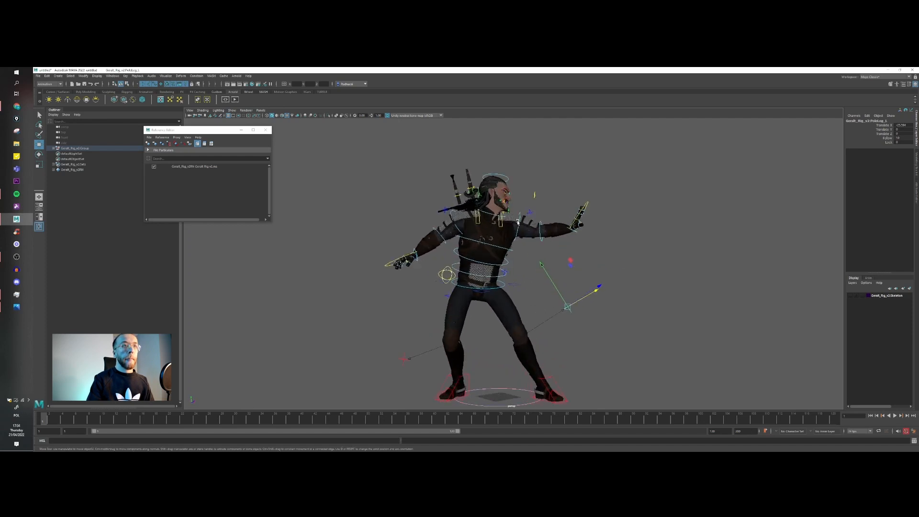
# Step: Rotate the FK head control to adjust the head's tilt toward the outstretched left hand
pyautogui.click(517, 191)
pyautogui.press('e')
pyautogui.moveTo(517, 191); pyautogui.dragTo(503, 226)
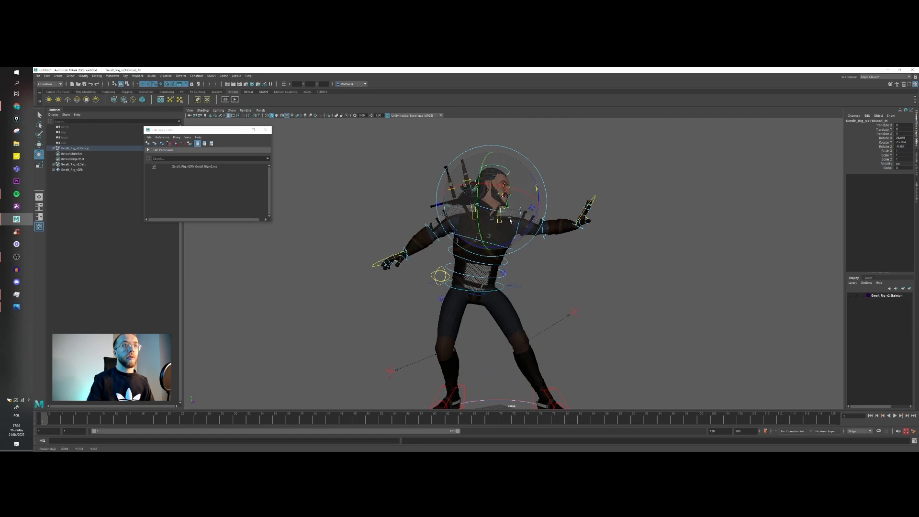
# Step: Deselect the rig controls and hide the NURBS curves for a clean view of the finished pose
pyautogui.click(605, 307)
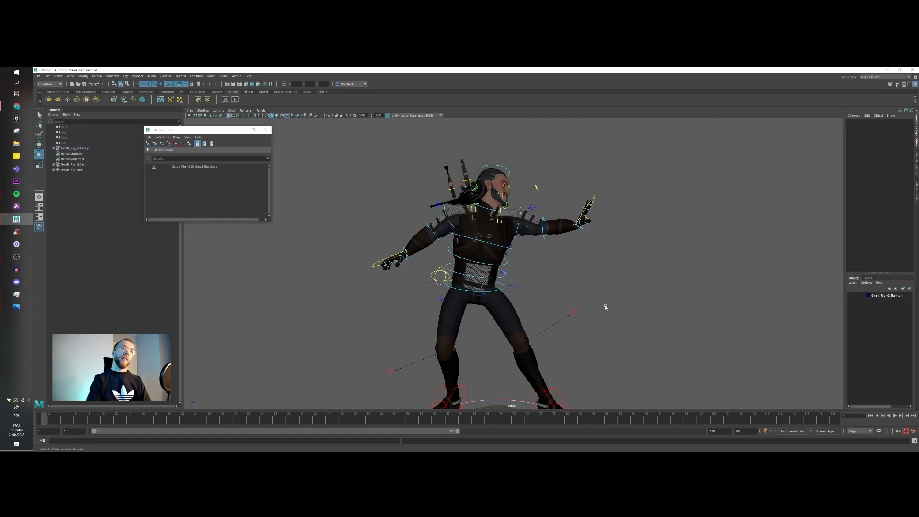
pyautogui.click(234, 111)
pyautogui.click(240, 143)
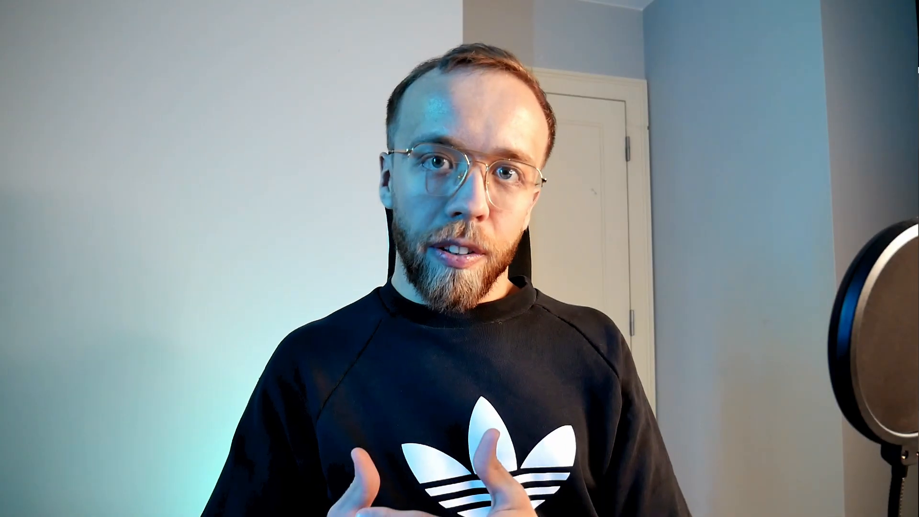